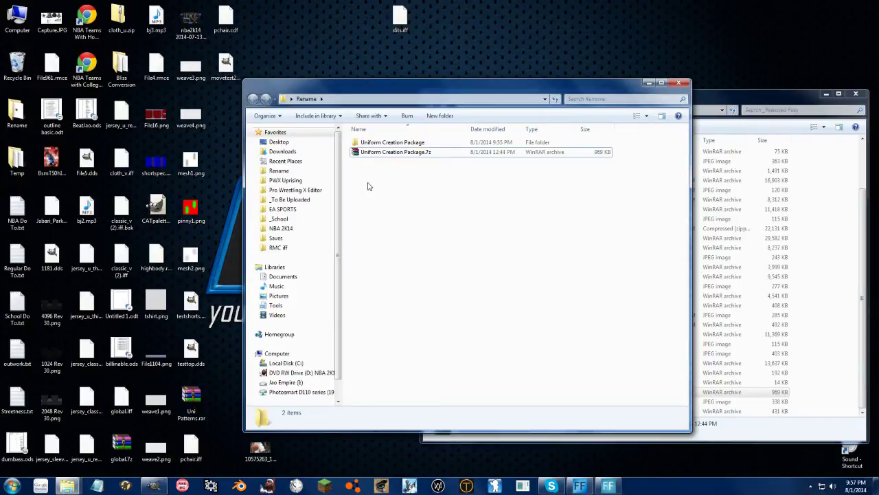
- Open CATpalette.xcf from the Colors for CAT folder of the Uniform Creation Package in GIMP
left_click(403, 152)
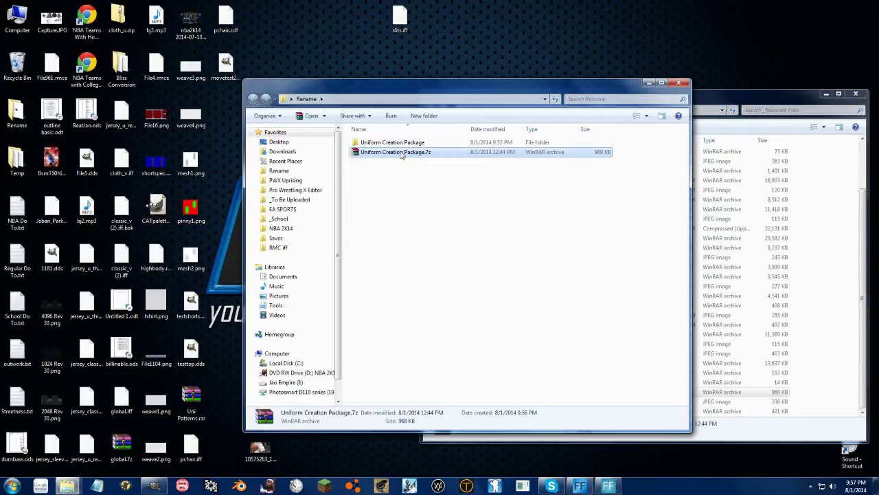
double_click(404, 142)
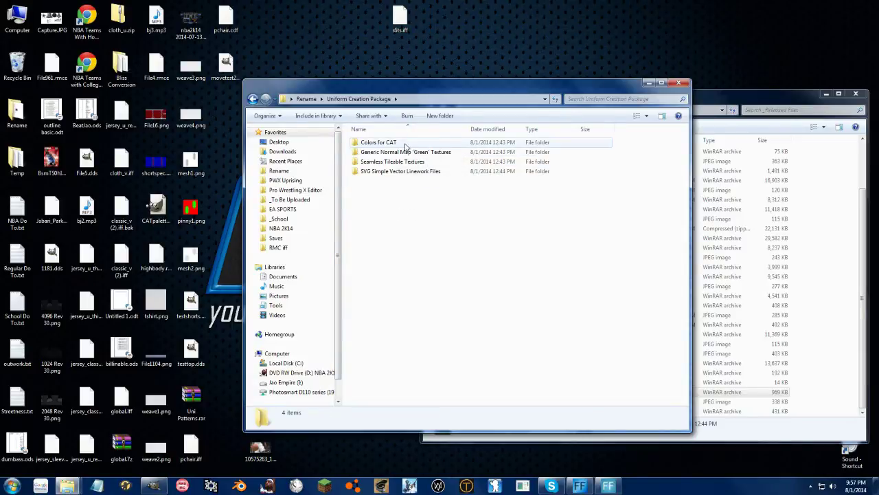
double_click(400, 143)
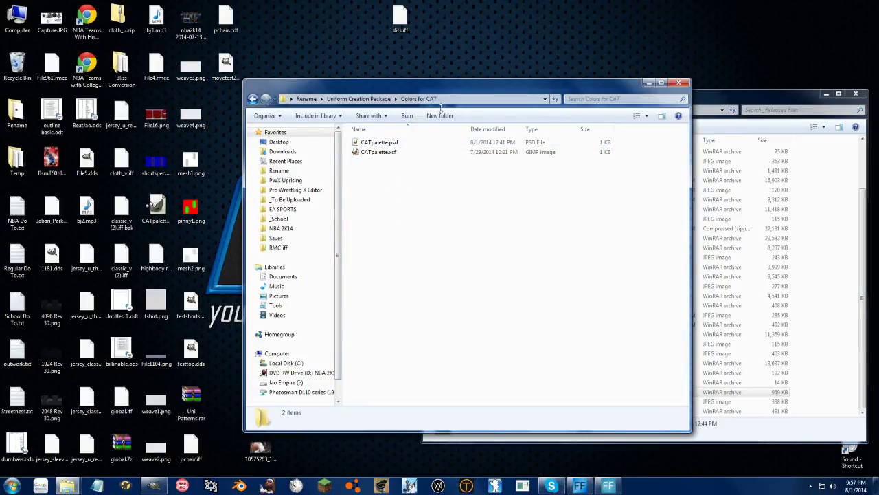
double_click(384, 152)
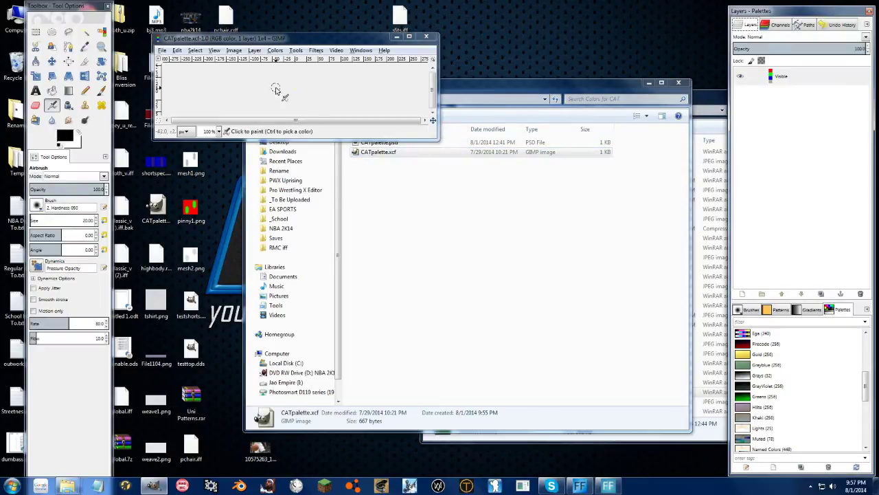
- Enlarge the CATpalette image window, fit the colour swatches to it, and arrange it beside the folder window
left_click_drag(262, 42, 212, 43)
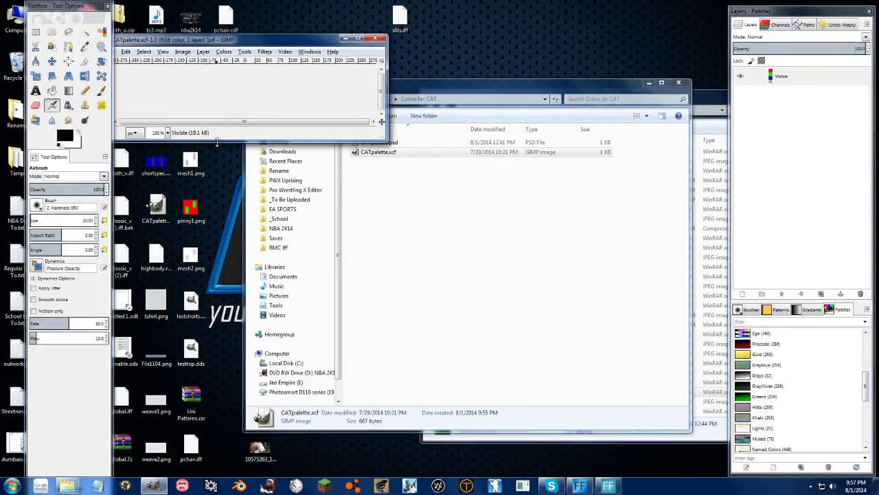
left_click_drag(217, 141, 228, 291)
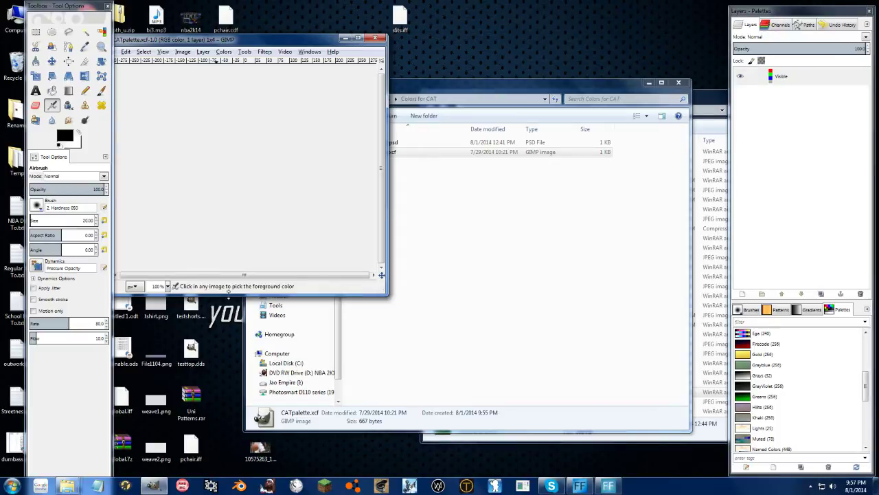
key("ctrl+shift+j")
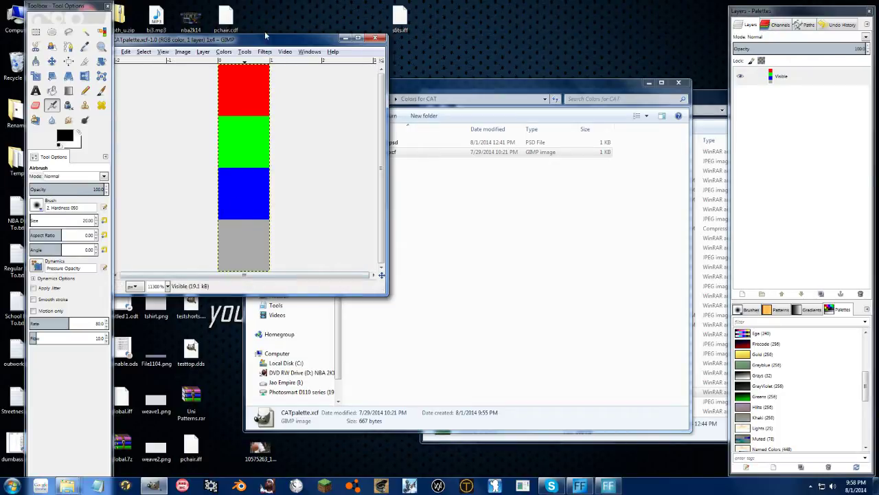
left_click_drag(522, 86, 592, 85)
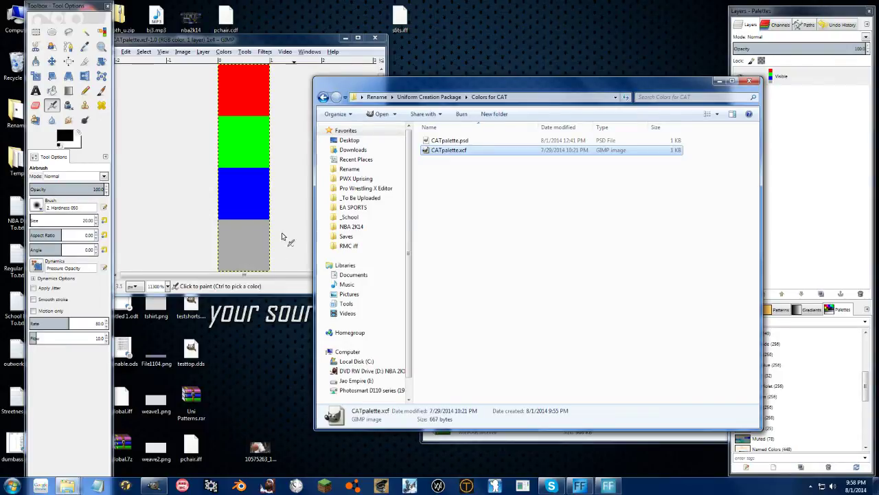
left_click_drag(250, 41, 155, 199)
- Open Green-Blank.dds from the Generic Normal Map 'Green' Textures folder, keeping the default DDS load options
left_click(522, 229)
key("BackSpace")
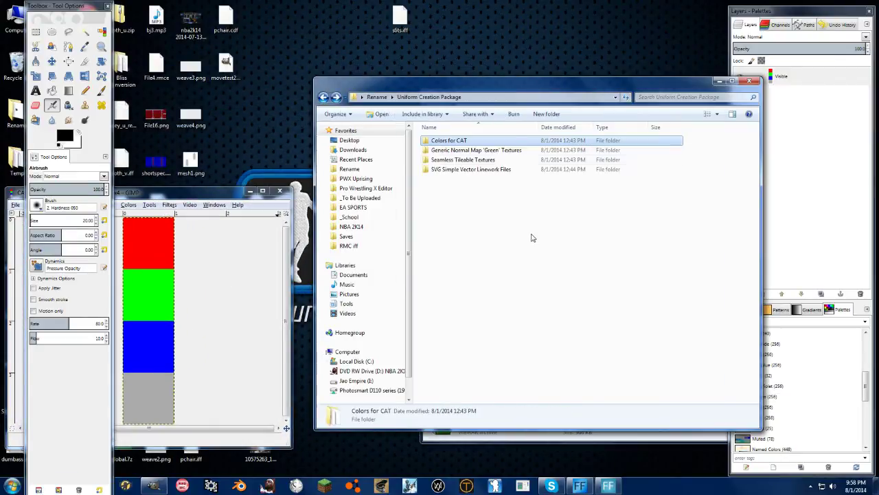
double_click(442, 151)
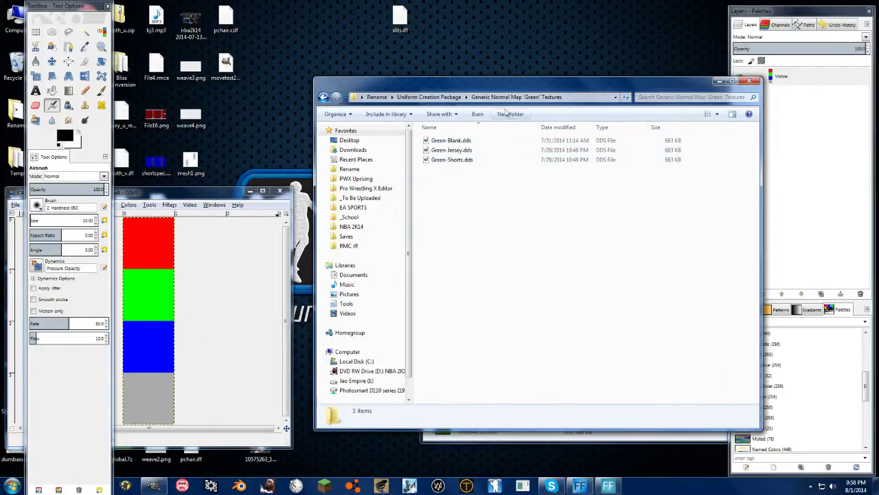
left_click_drag(485, 199, 453, 140)
left_click(458, 143)
double_click(459, 142)
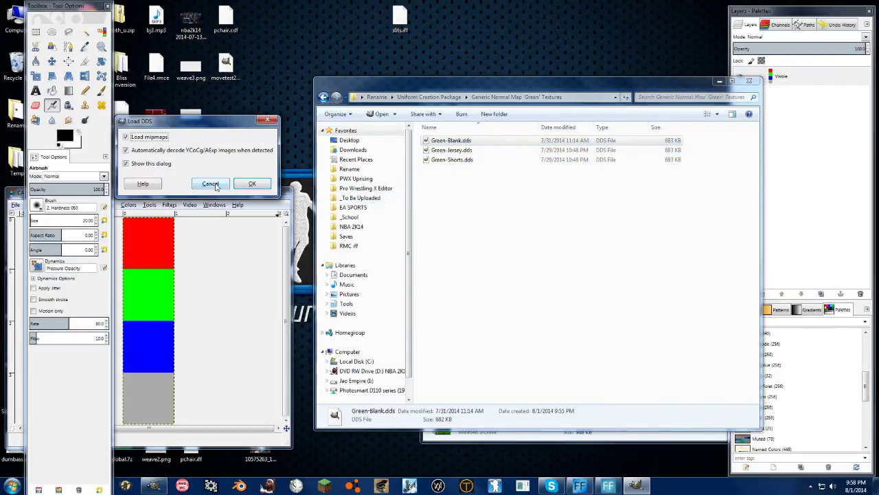
left_click(252, 183)
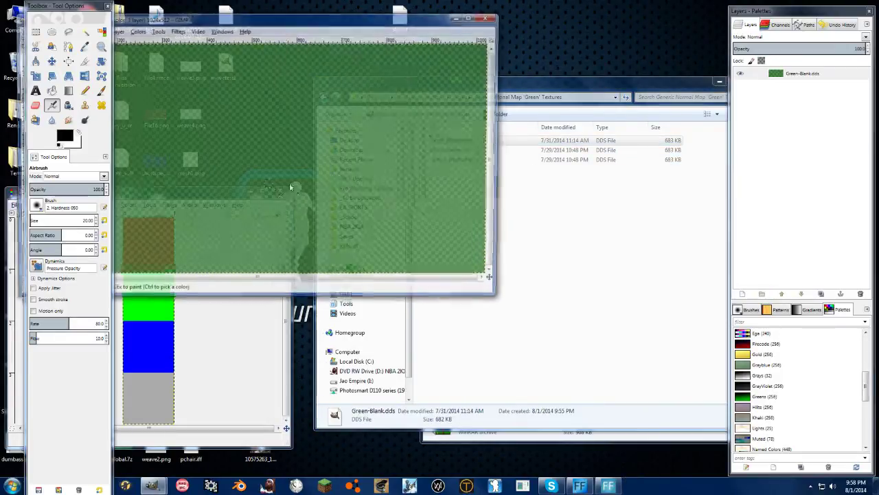
left_click_drag(524, 47, 542, 56)
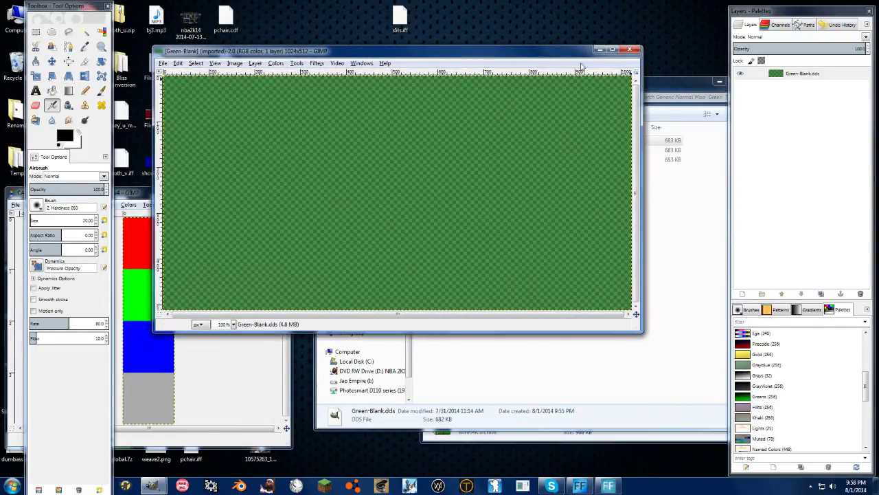
- Open Green-Jersey.dds and Green-Shorts.dds from the same folder to view their green wrinkle textures
left_click(676, 95)
double_click(452, 150)
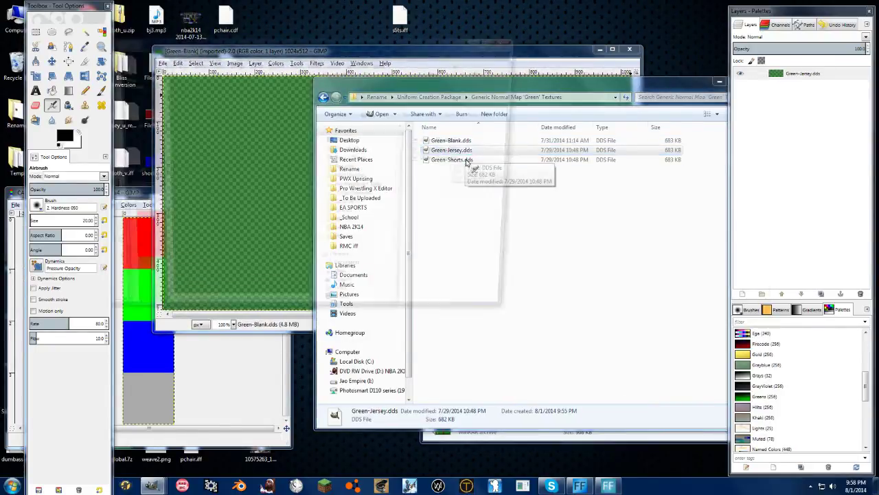
left_click_drag(397, 45, 452, 46)
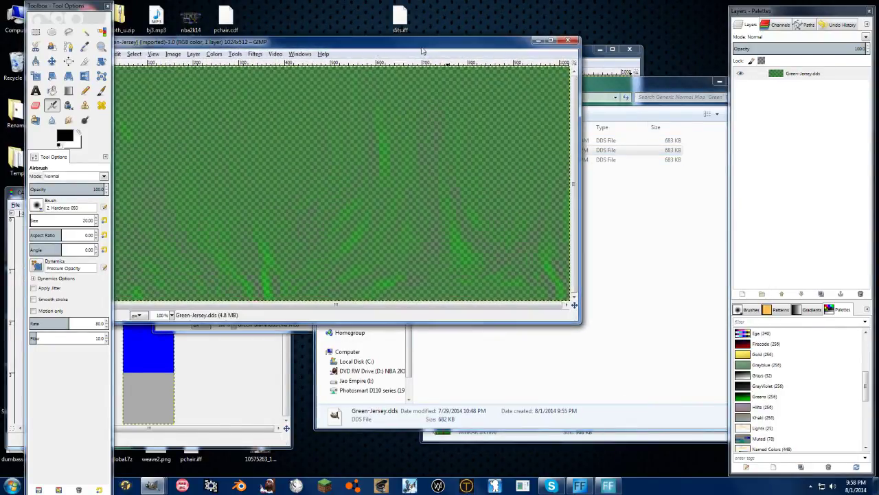
left_click(640, 171)
left_click(465, 161)
double_click(465, 162)
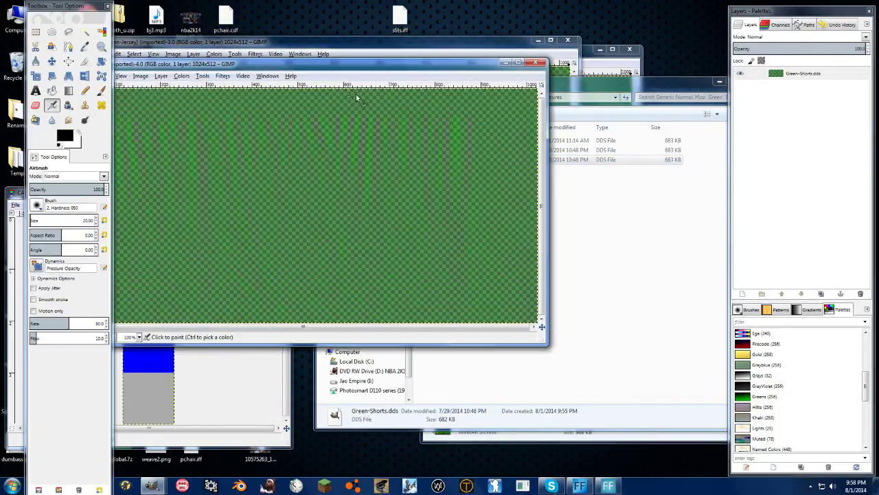
- Close the three green normal map images and return to the texture folder
key("ctrl+w")
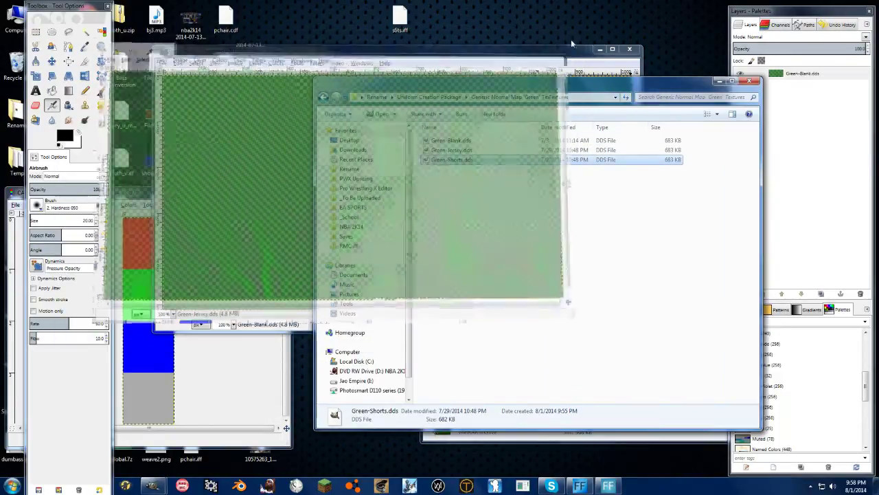
left_click(586, 50)
key("ctrl+w")
left_click(578, 241)
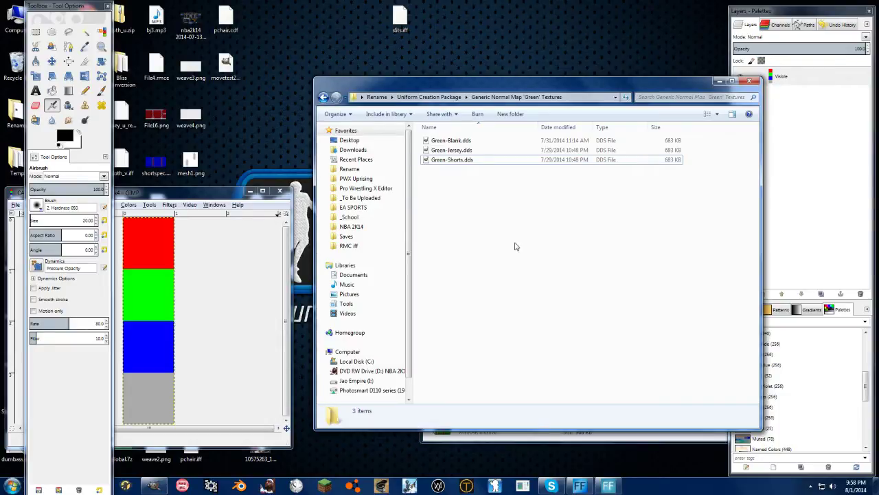
- Look through the Seamless Tileable Textures and SVG Simple Vector Linework Files folders, returning to the package folder
key("BackSpace")
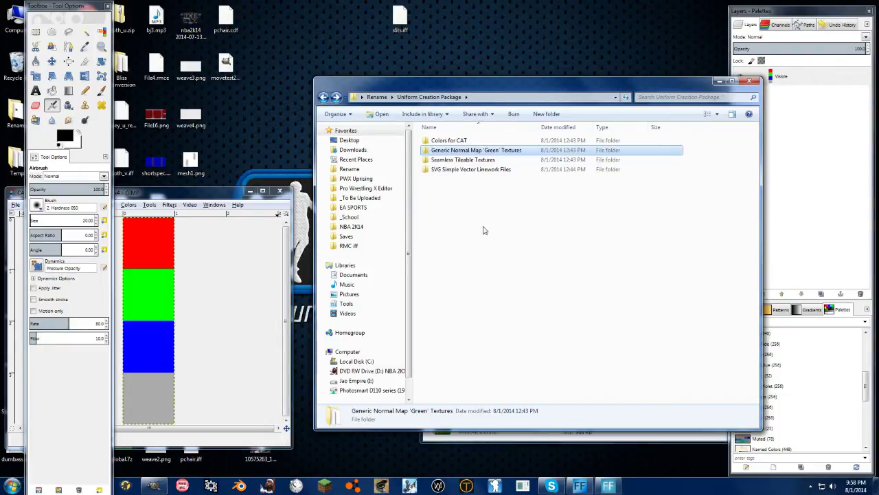
double_click(474, 159)
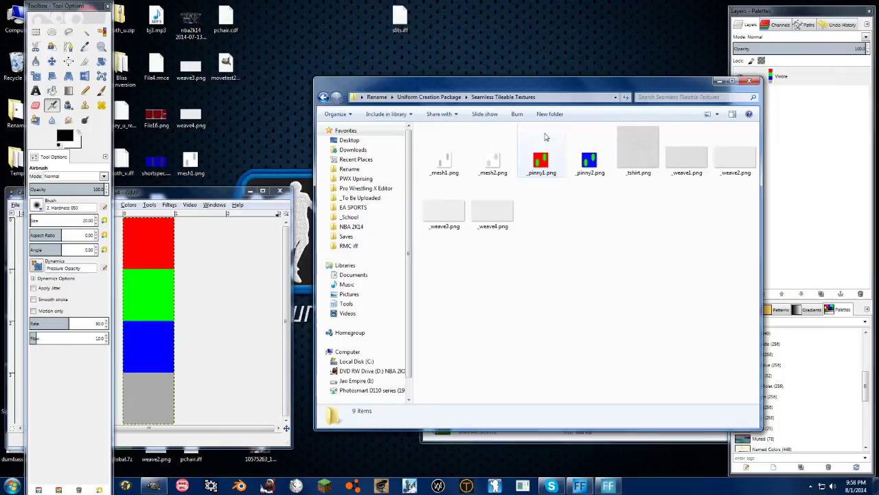
key("BackSpace")
key("Down")
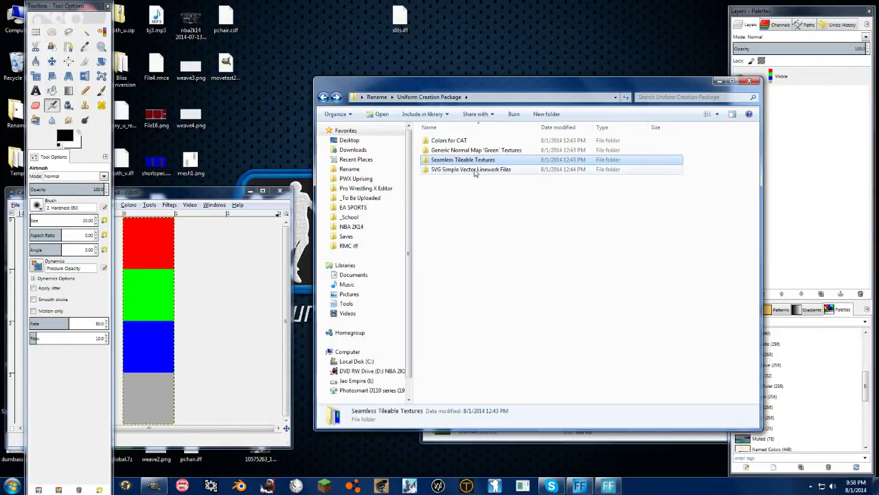
key("Return")
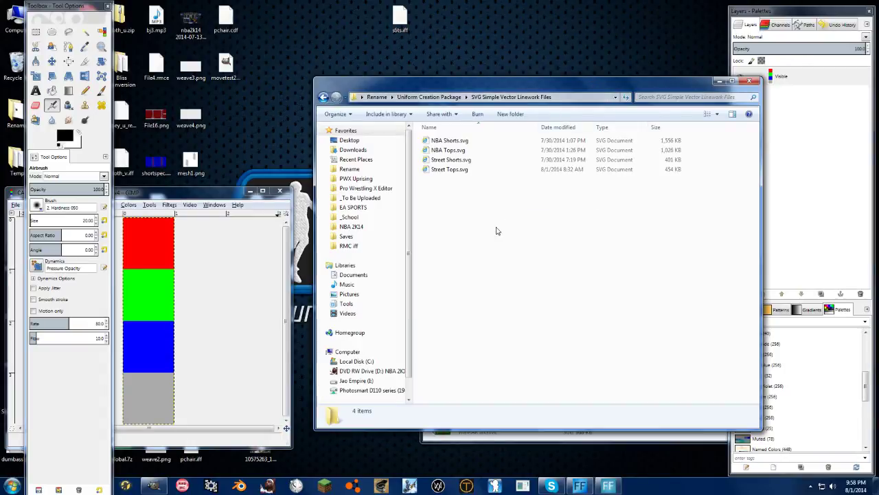
key("BackSpace")
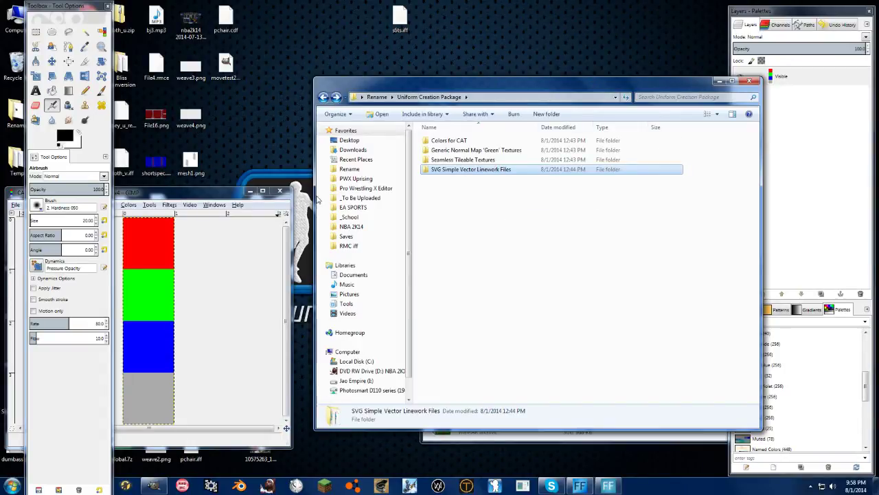
- Create a new blank image 1024 px wide and 512 px high in GIMP
left_click(129, 192)
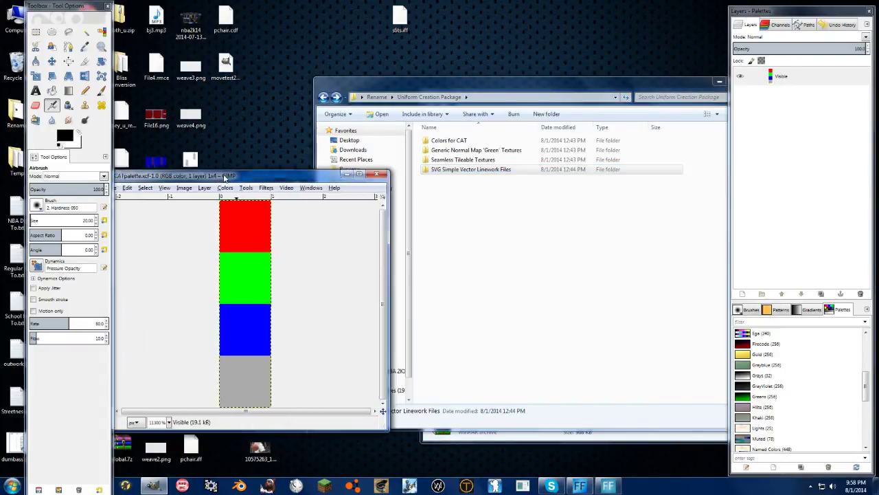
left_click(127, 191)
left_click(138, 197)
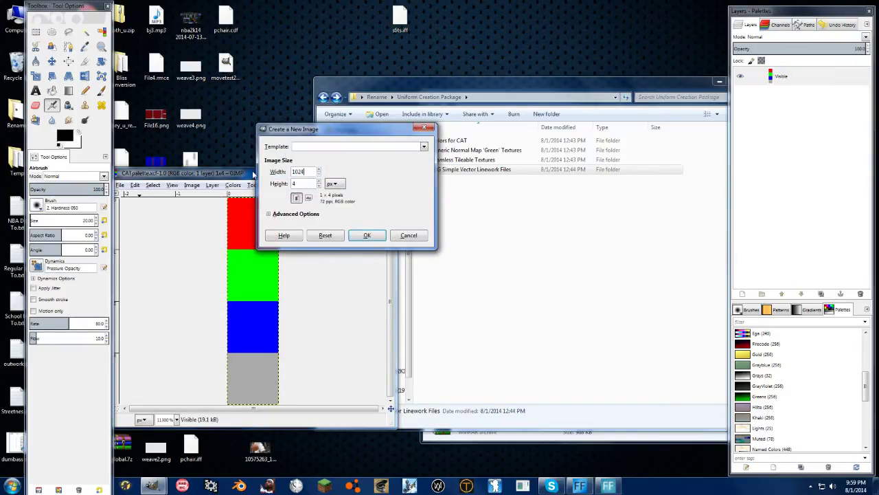
key("Tab")
type("512")
left_click(367, 235)
left_click_drag(334, 83, 445, 60)
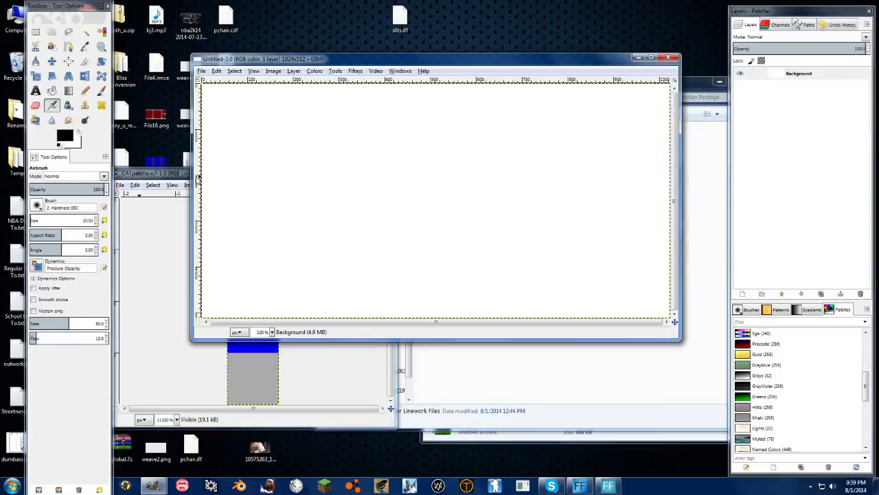
- Place two vertical guides at about 345 px and 820 px on the blank canvas, and remove both again
left_click_drag(198, 178, 577, 169)
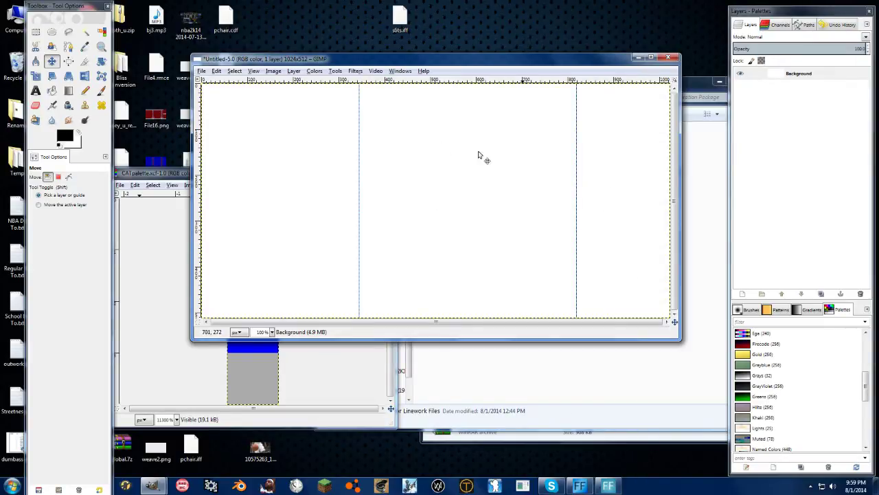
left_click_drag(363, 179, 173, 188)
left_click_drag(579, 141, 199, 156)
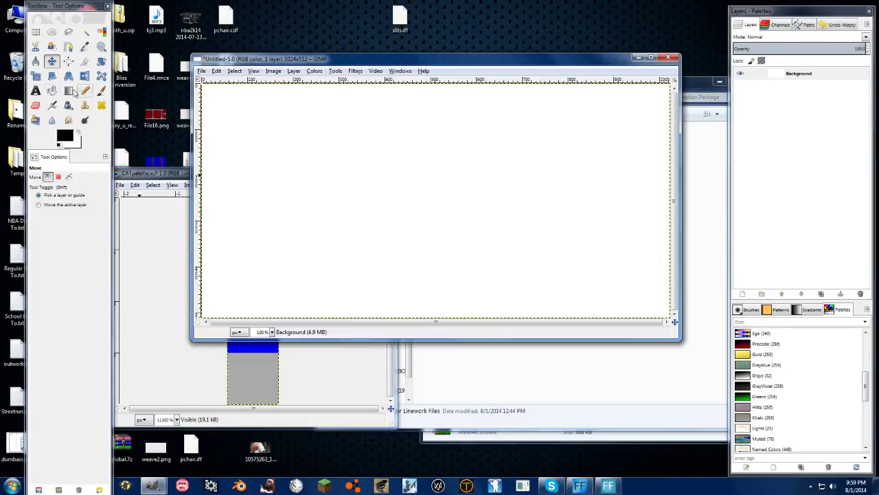
- Draw a black X with the Pencil tool in the left part of the canvas, and undo both strokes
left_click(84, 90)
left_click_drag(281, 163, 231, 201)
left_click_drag(235, 163, 274, 208)
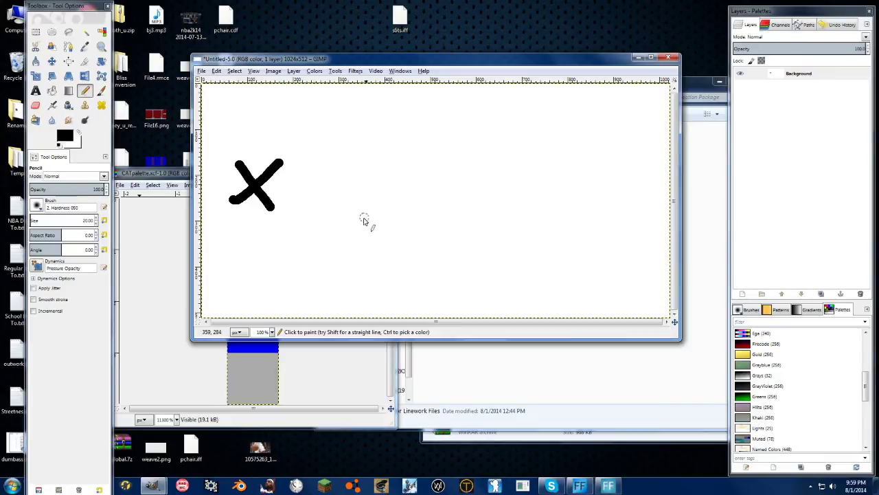
key("ctrl+z")
key("ctrl+z")
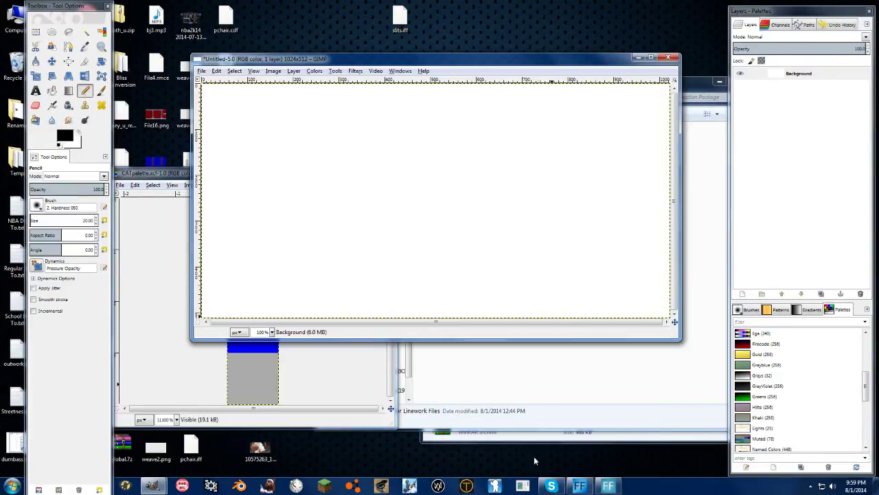
- Inspect the mesh, weave and pinny PNG files in the package's Seamless Tileable Textures folder
left_click(529, 421)
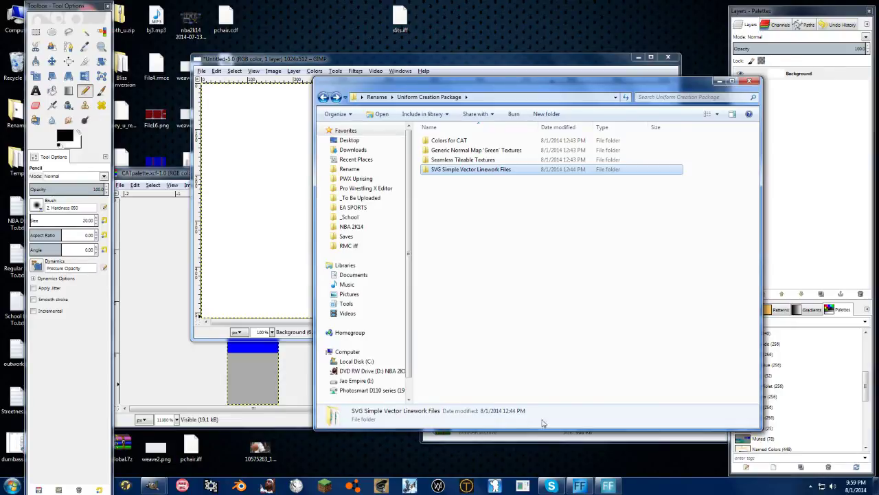
double_click(443, 160)
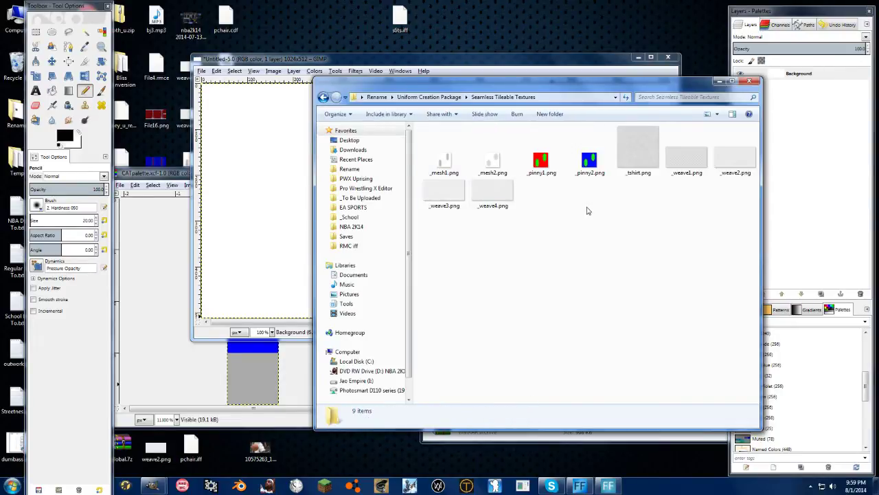
left_click(445, 160)
left_click(499, 194)
left_click(699, 172)
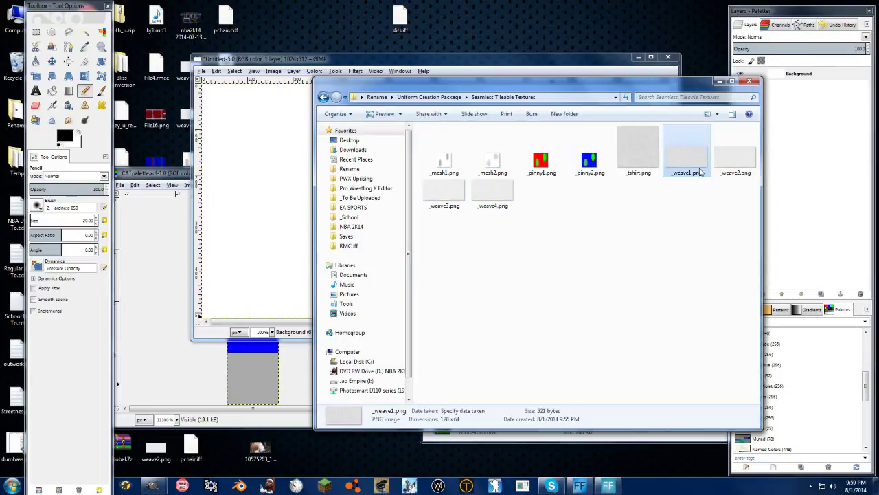
left_click(589, 161)
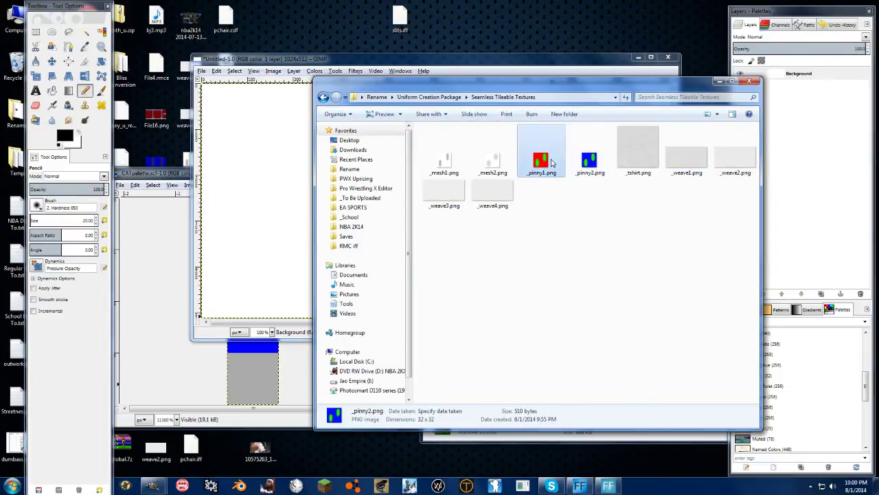
left_click(529, 163)
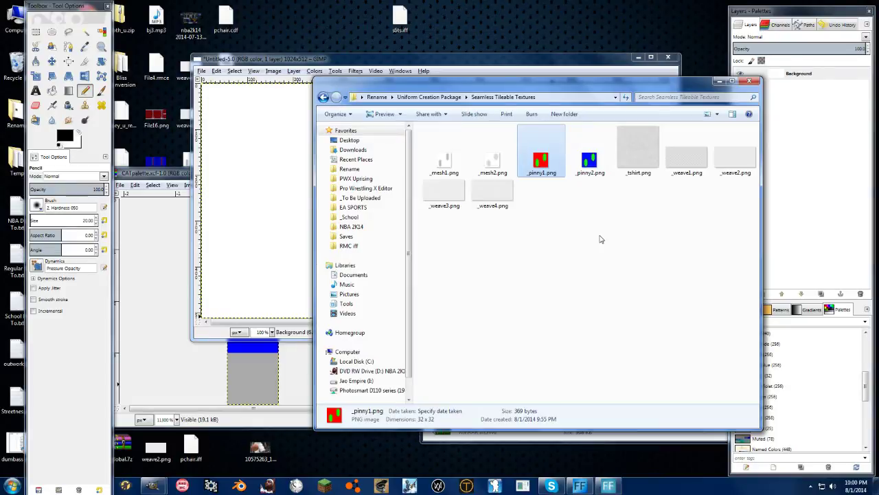
- Open _mesh1.png from the Seamless Tileable Textures folder in GIMP and copy its pixels for the blank canvas
left_click(448, 163)
double_click(448, 163)
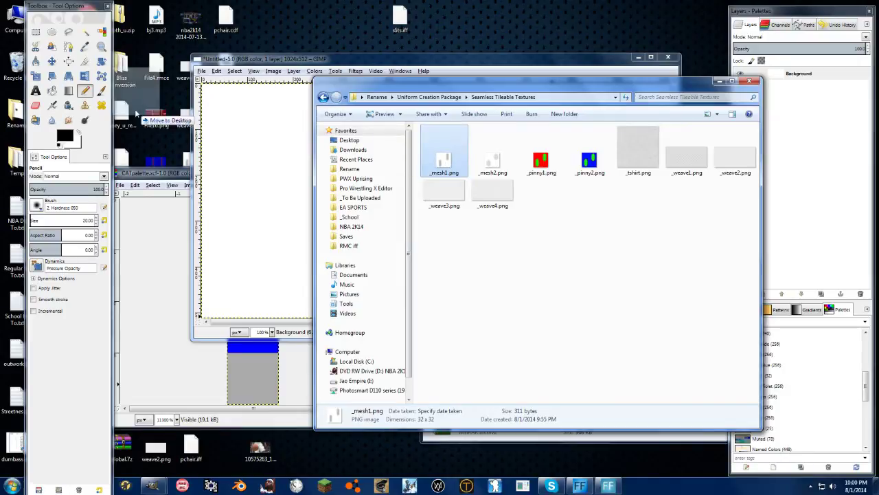
left_click_drag(217, 116, 165, 102)
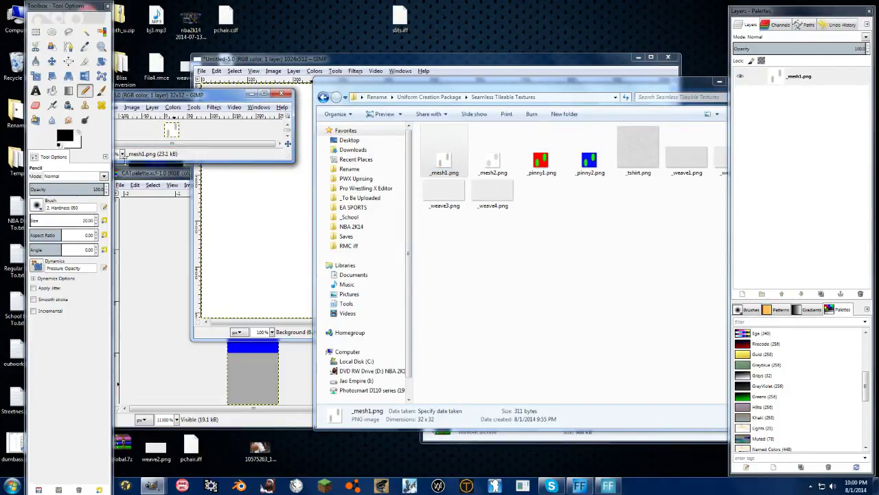
key("ctrl+c")
left_click(240, 60)
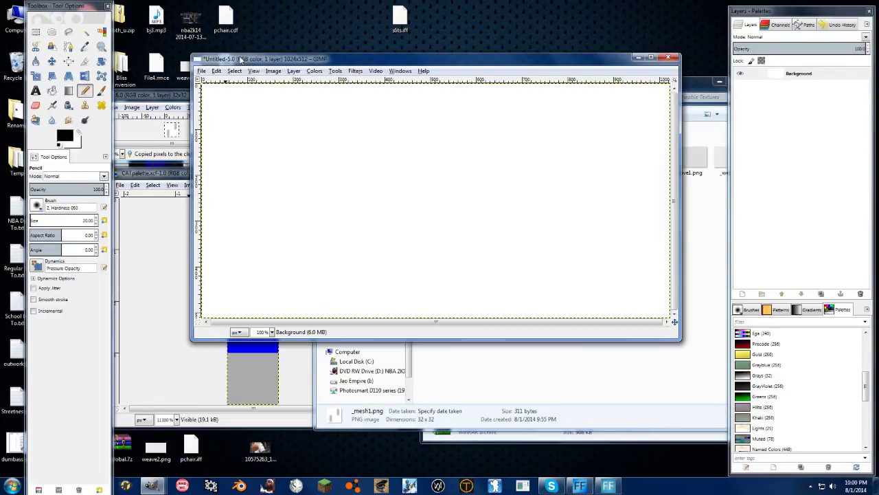
- Set the Bucket Fill tool to pattern fill with the Clipboard pattern
left_click(51, 91)
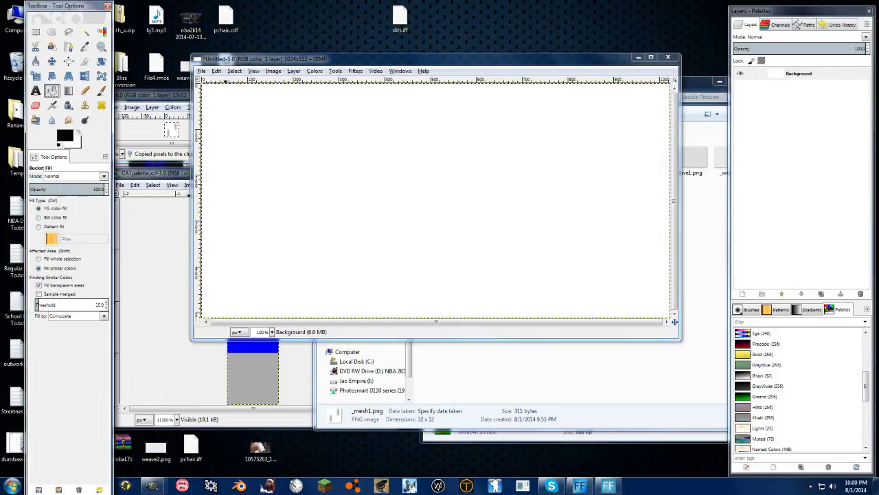
left_click(54, 227)
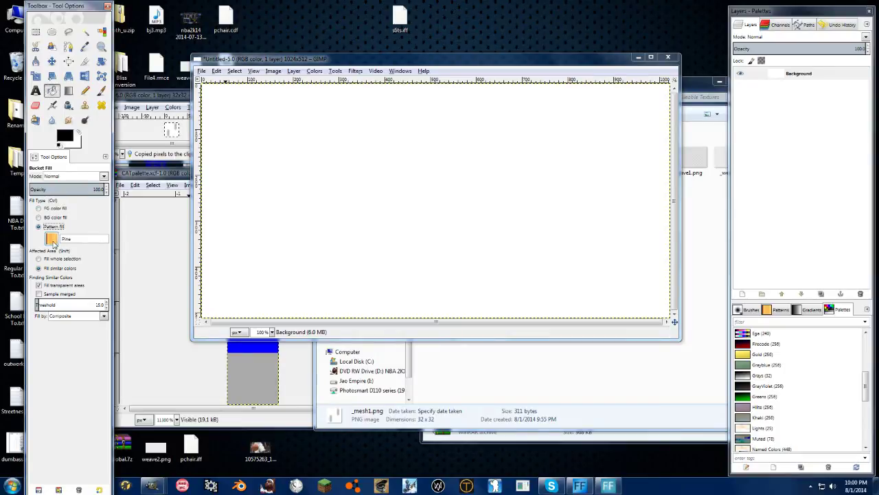
left_click(52, 239)
left_click(53, 256)
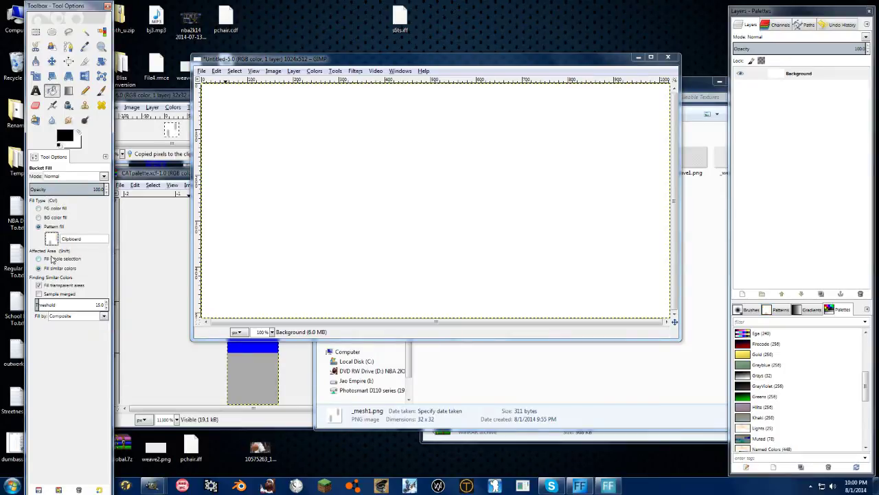
- Fill the whole canvas with black and undo it, and do the same with the full-size mesh pattern
left_click(282, 65)
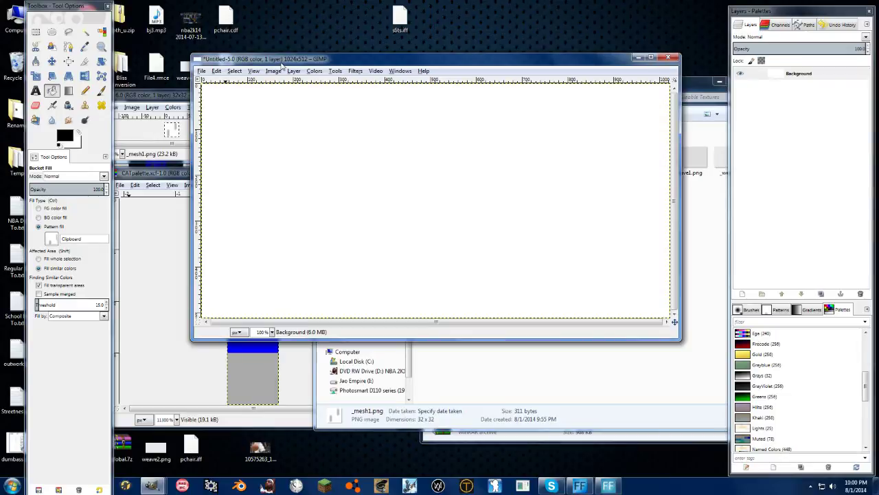
key("ctrl+comma")
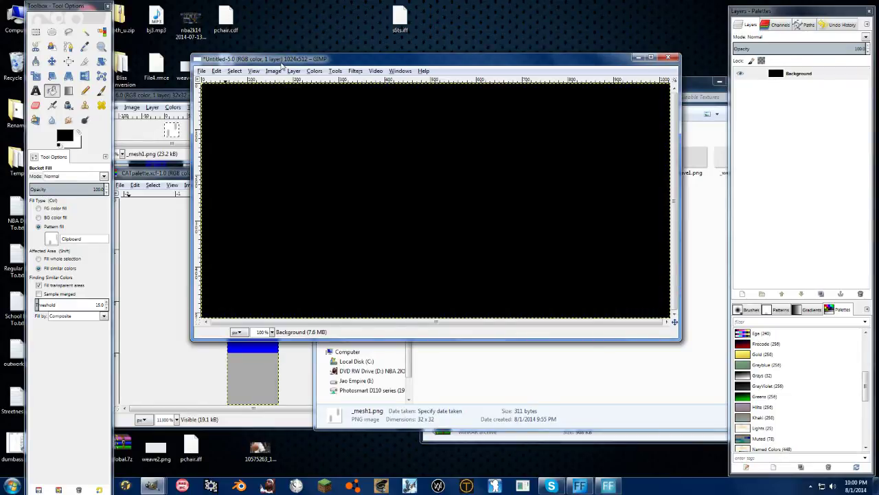
key("ctrl+z")
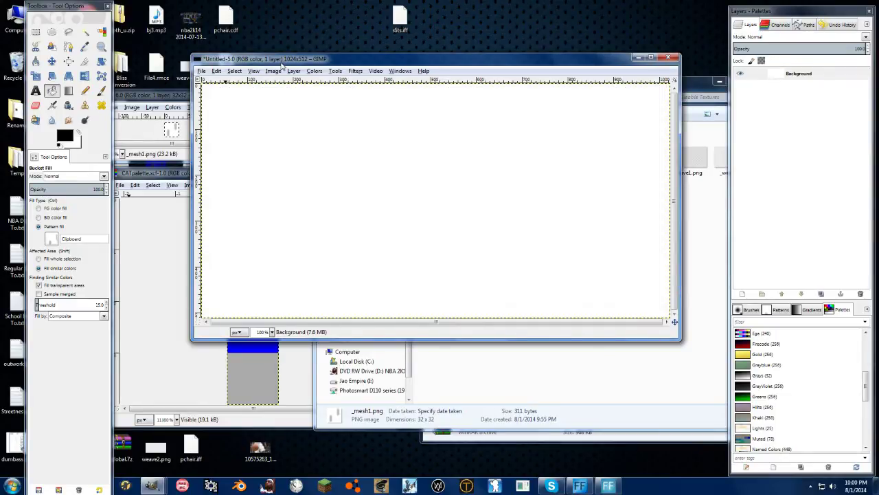
key("ctrl+semicolon")
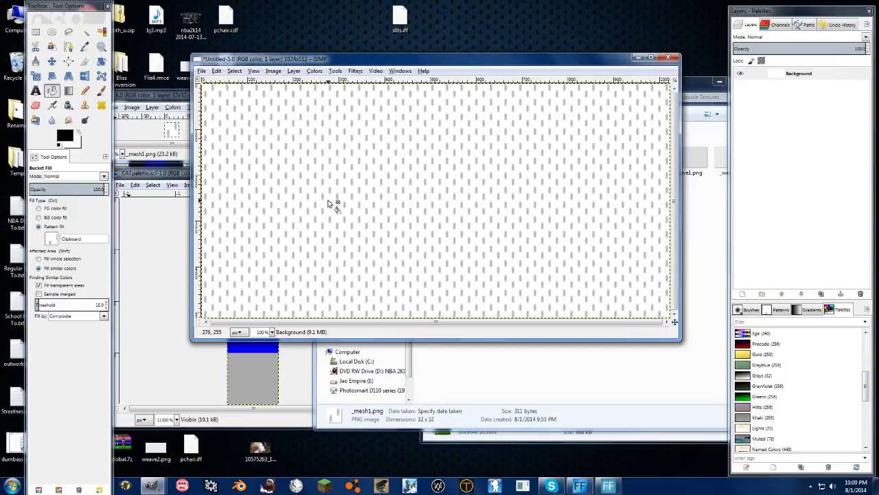
key("ctrl+z")
- Scale the _mesh1.png image to 8 x 8 px using Sinc (Lanczos3) interpolation
left_click(164, 95)
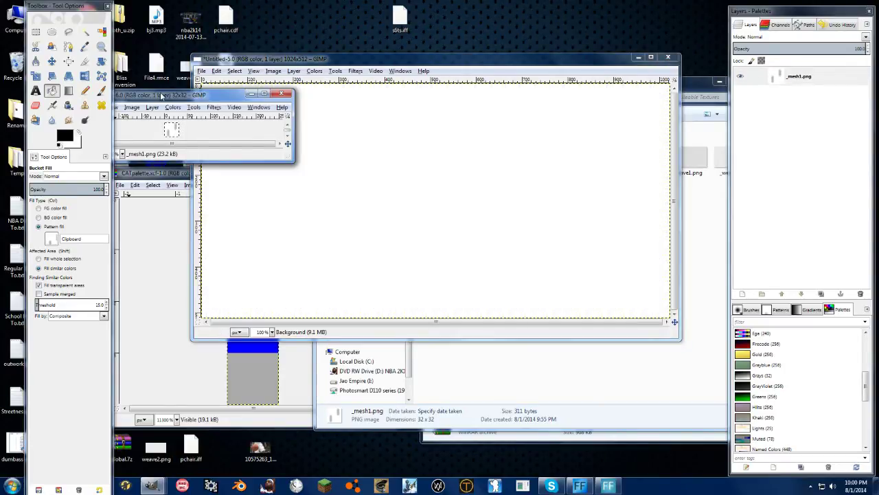
left_click_drag(163, 94, 182, 86)
left_click(171, 99)
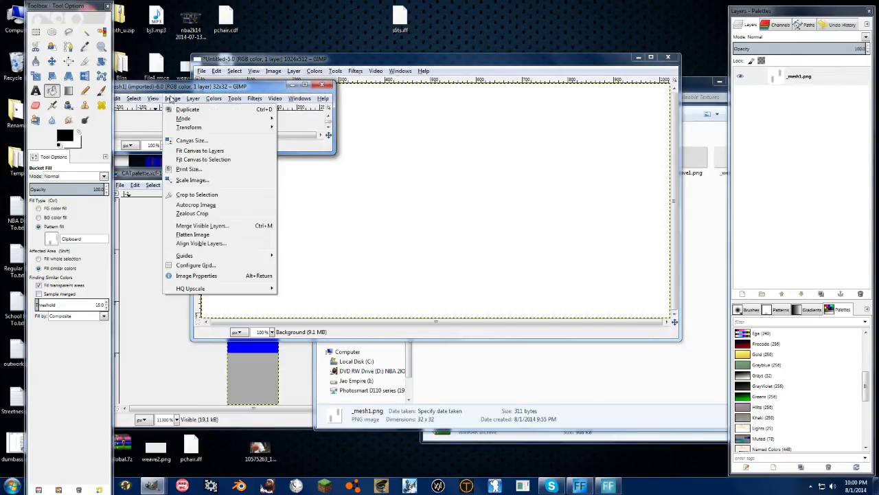
left_click(190, 181)
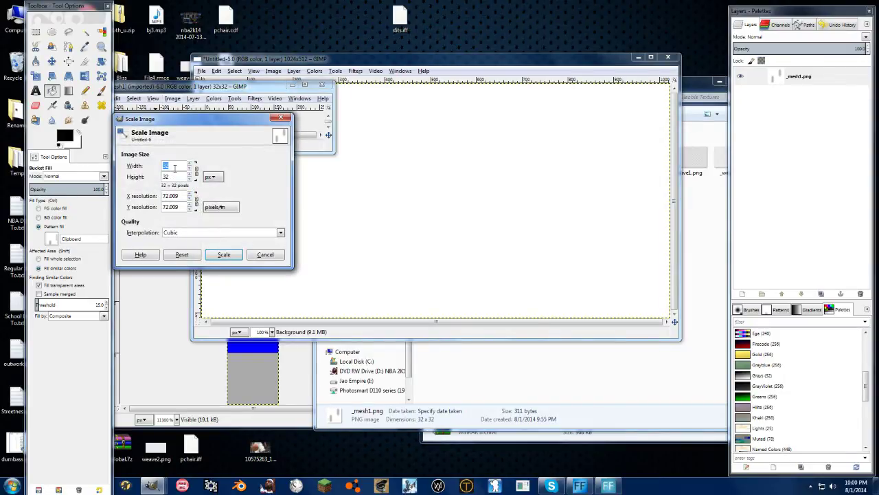
left_click(170, 233)
left_click(176, 270)
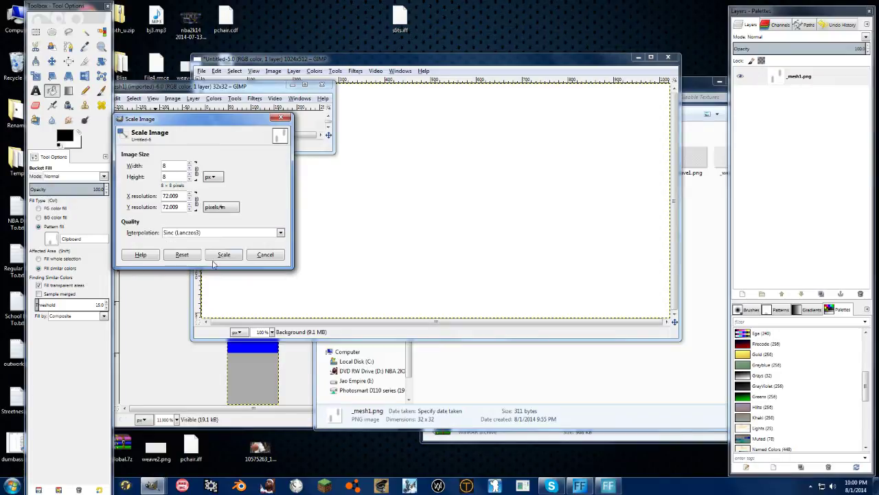
left_click(227, 255)
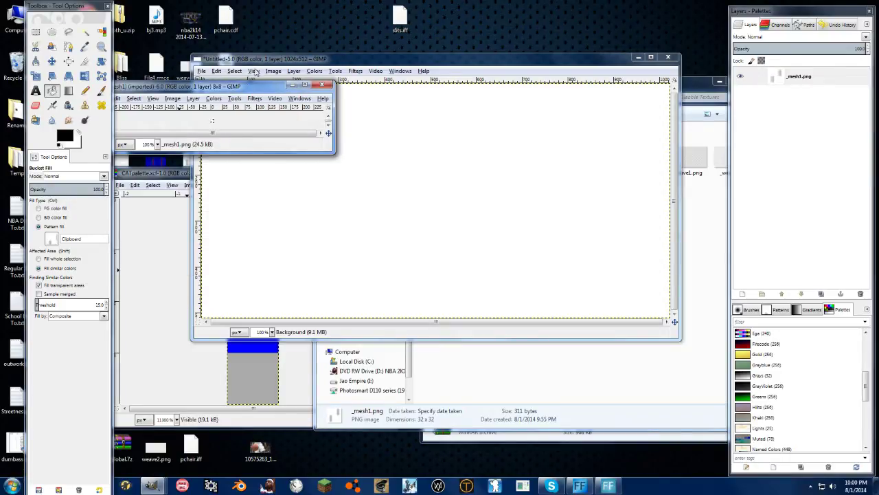
- Copy the scaled mesh tile, fill the 1024 x 512 canvas with it as a pattern, and check it up close
key("ctrl+c")
left_click(251, 81)
left_click(306, 170)
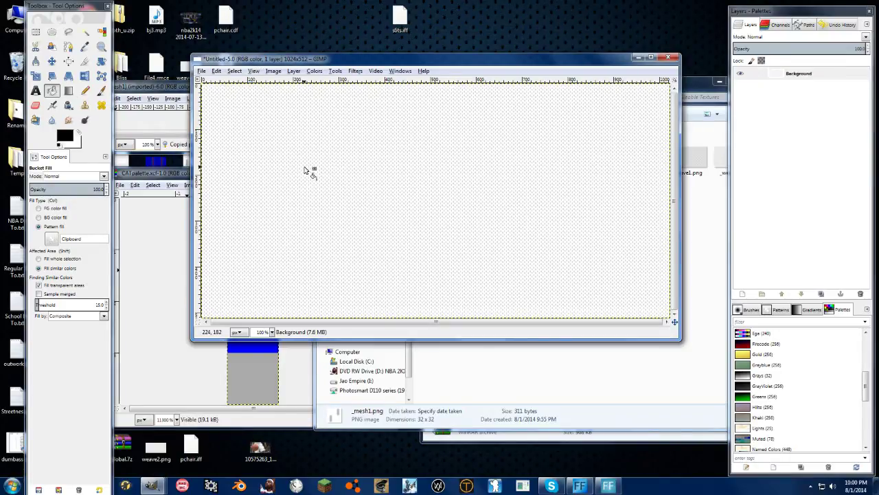
key("z")
mouse_move(304, 142)
left_mouse_down()
mouse_move(412, 222)
mouse_move(363, 196)
left_mouse_up()
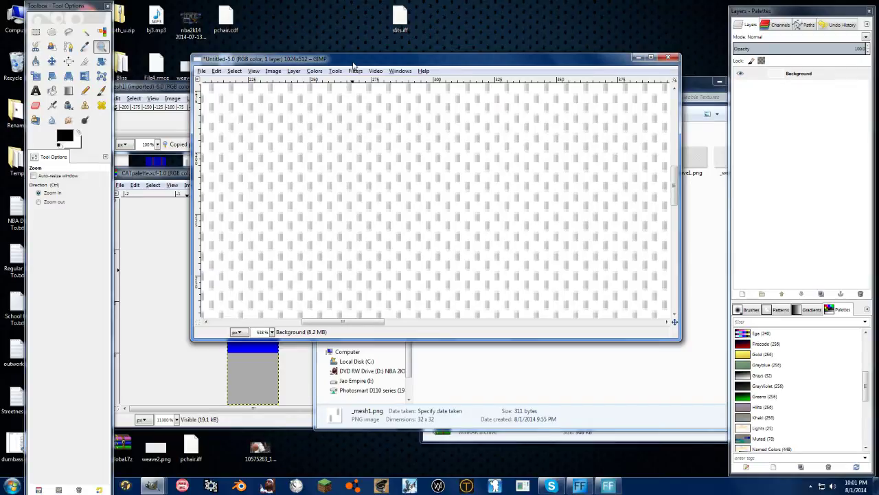
key("1")
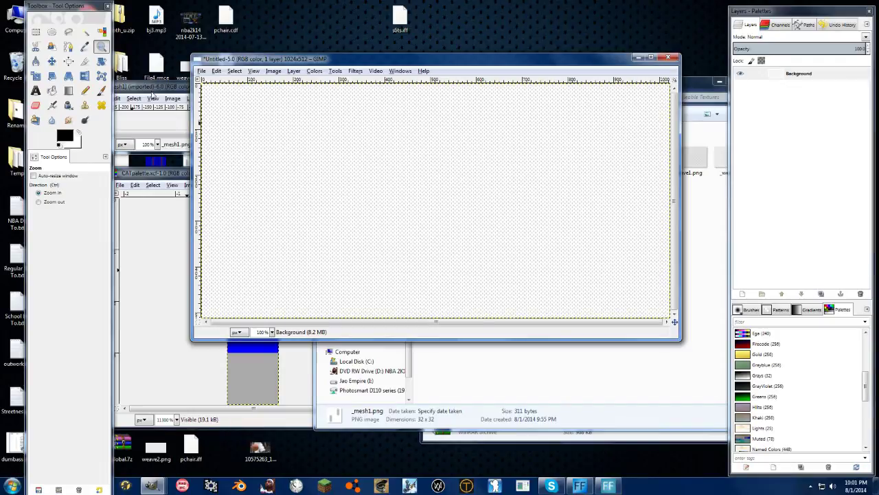
- Add 1024 Rev 30.png from the desktop to the 1024 x 512 image as a layer above the Background
left_click(145, 90)
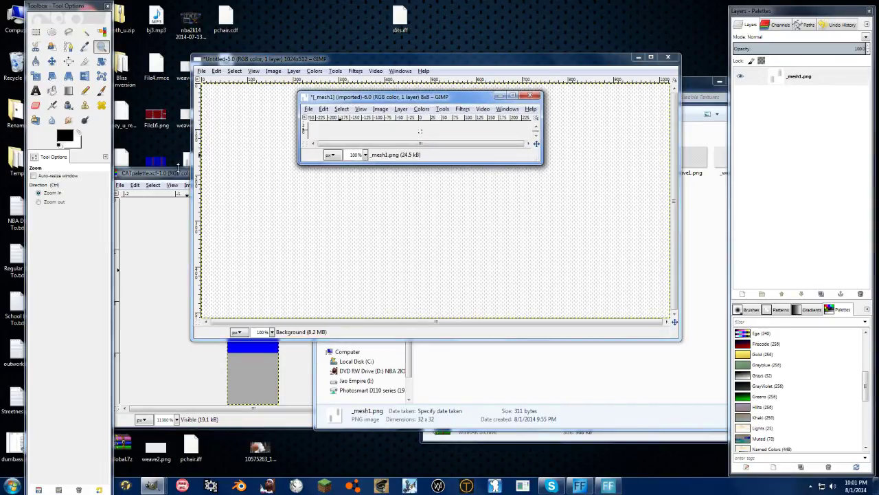
left_click_drag(163, 178, 261, 165)
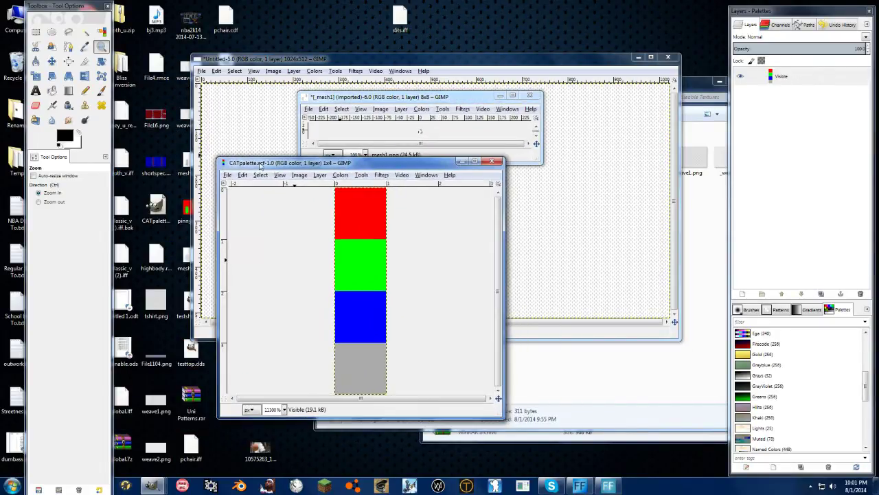
left_click_drag(69, 7, 174, 9)
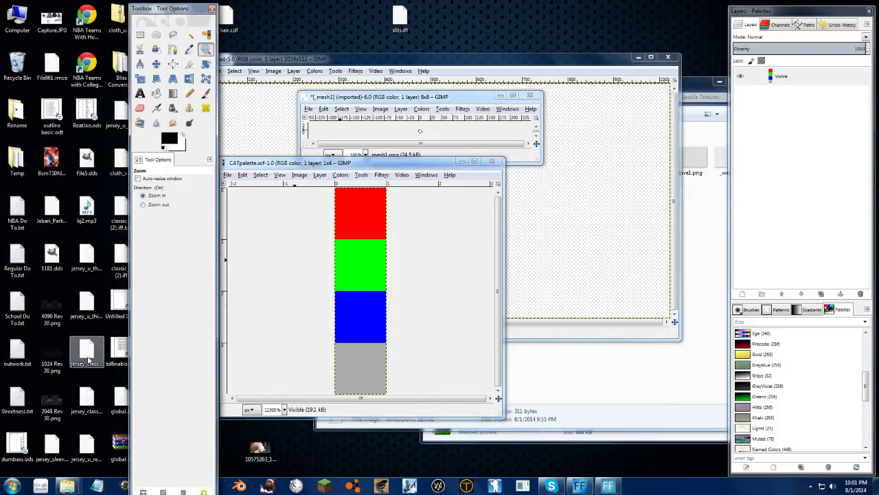
left_click(50, 361)
left_click_drag(50, 361, 628, 235)
left_click_drag(520, 67, 580, 71)
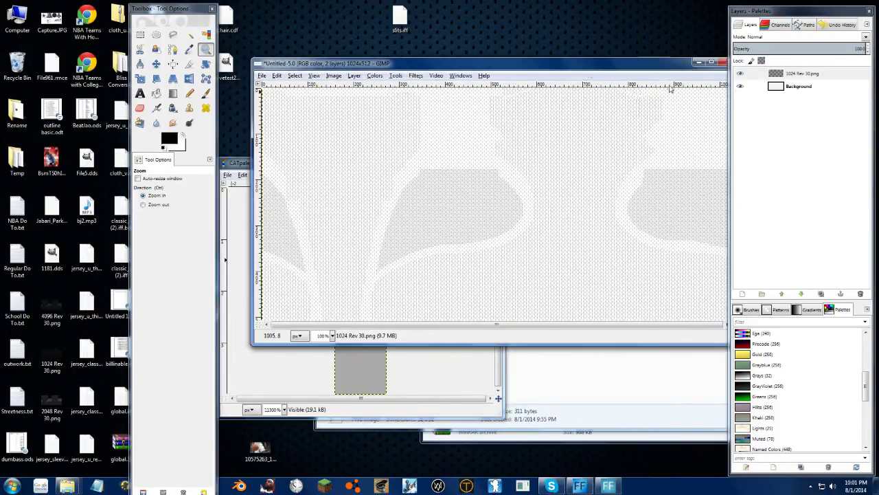
- Hide the Background layer and add a 1024 x 512 layer filled with the background color beneath the 1024 Rev 30.png layer
left_click(756, 74)
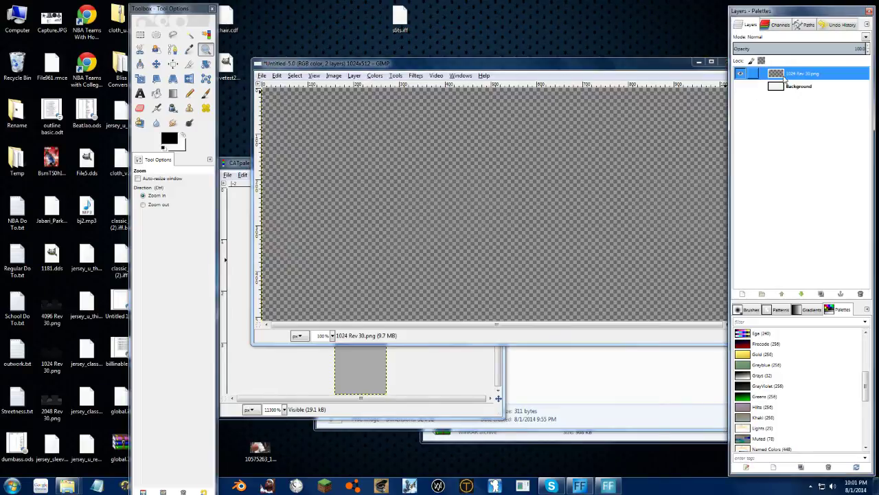
left_click(744, 294)
left_click(49, 116)
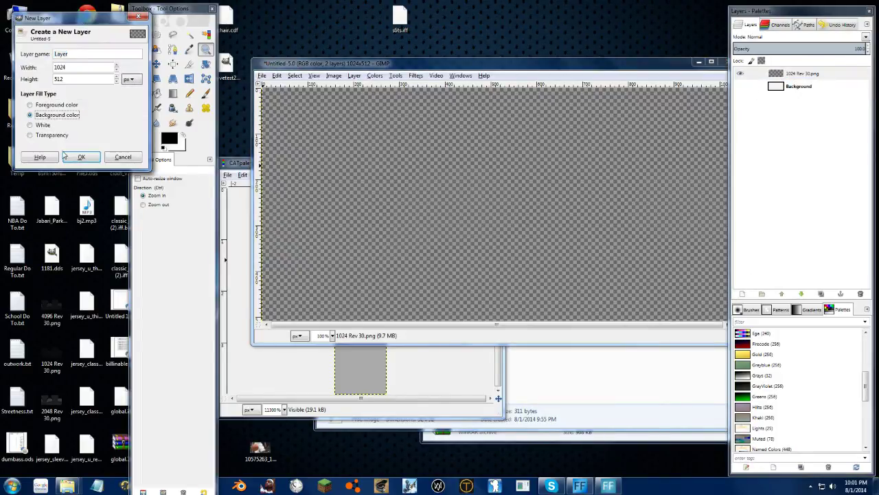
left_click(66, 155)
left_click_drag(790, 77, 791, 99)
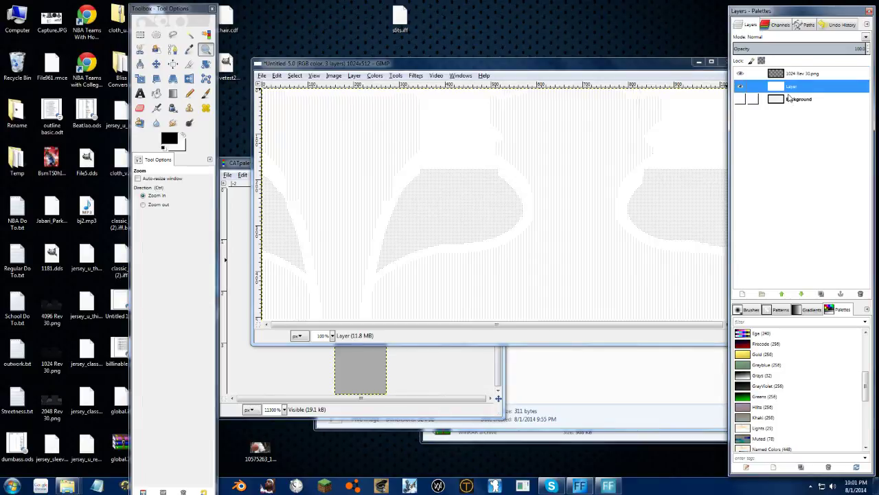
- Hide the new layer and the 1024 Rev 30.png layer, show the Background layer, and move it to the top of the stack
left_click_drag(160, 9, 46, 12)
left_click_drag(371, 63, 241, 42)
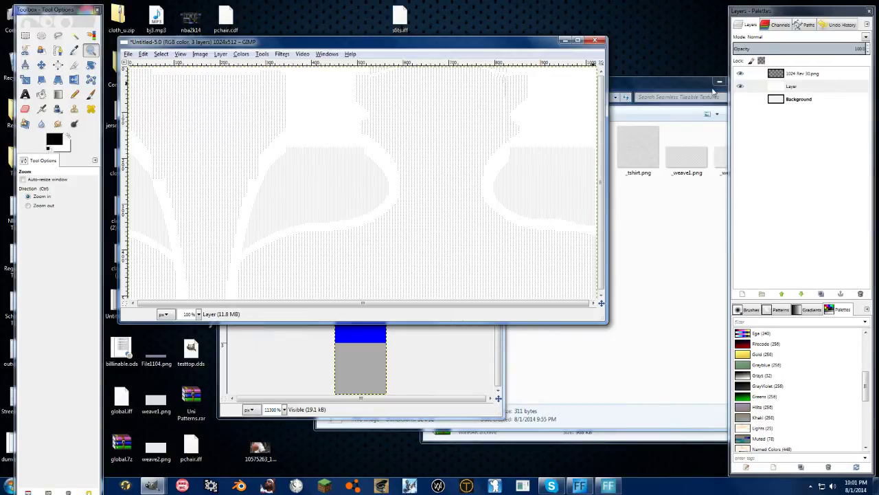
left_click(741, 88)
left_click(741, 100)
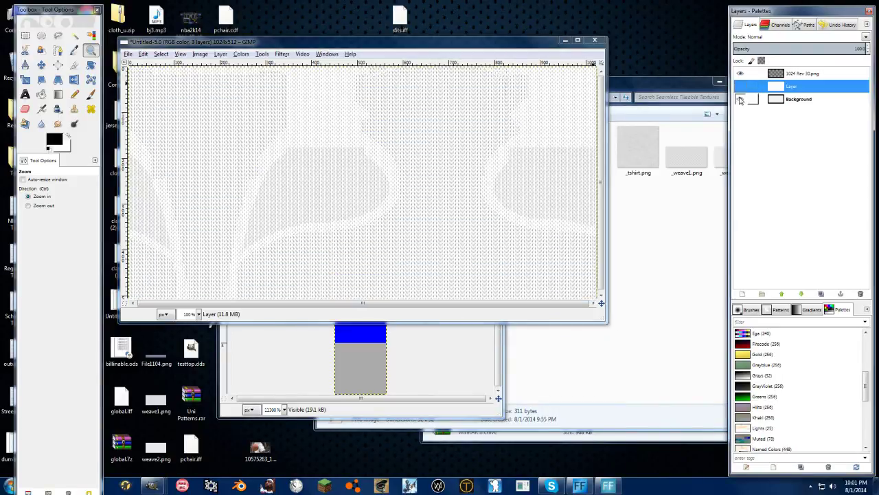
left_click(741, 73)
left_click(801, 99)
left_click_drag(802, 99, 800, 73)
- Open _tshirt.png from the textures folder, fill the Background layer with it as a pattern, and undo the fill
left_click(660, 113)
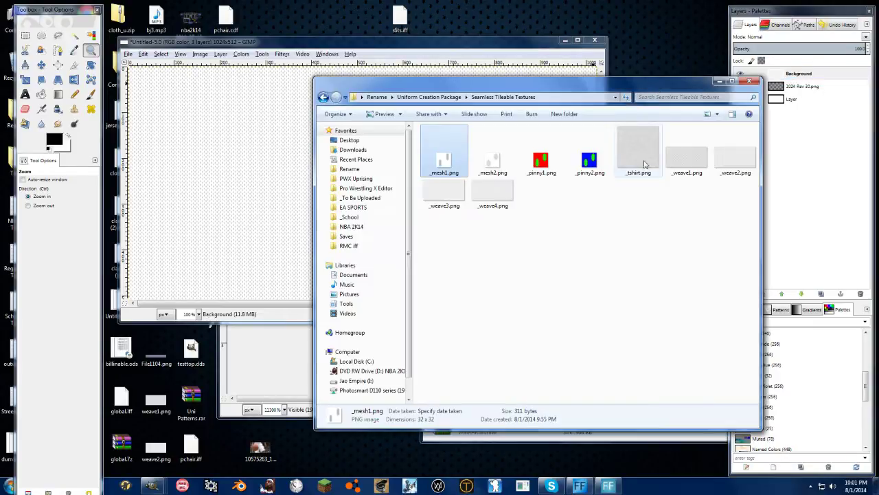
left_click(640, 166)
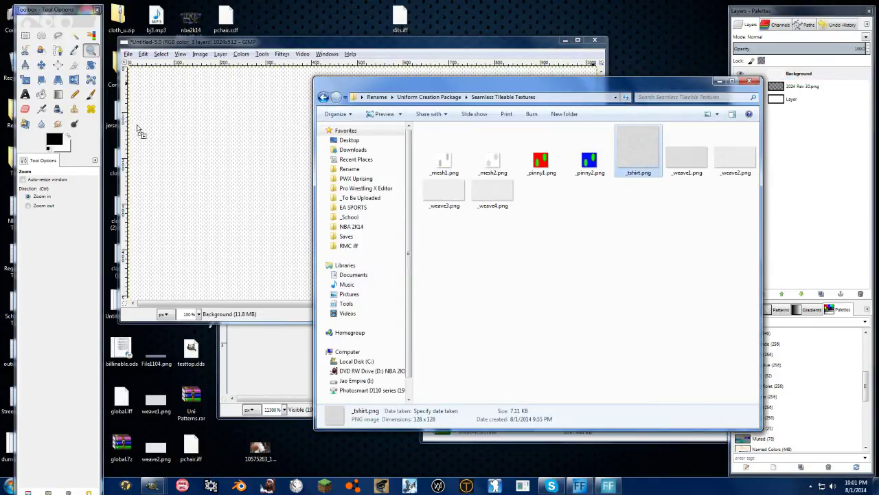
left_click_drag(141, 132, 55, 91)
left_click_drag(268, 46, 335, 46)
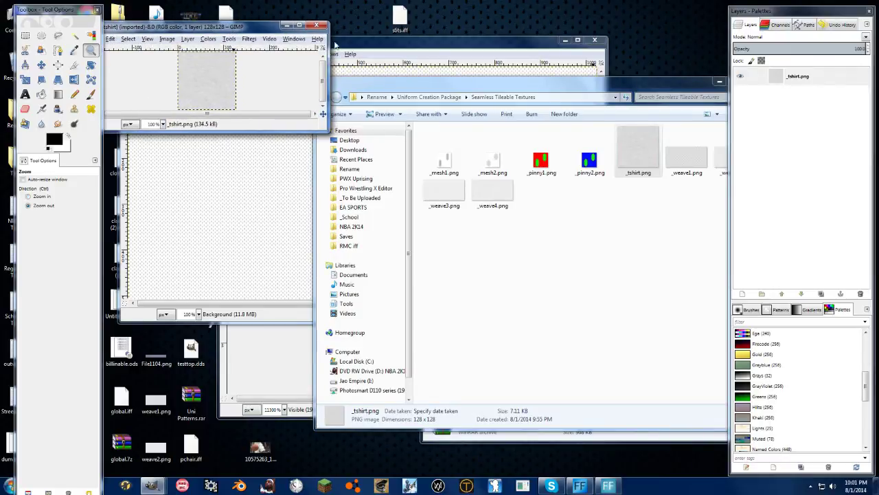
left_click(362, 46)
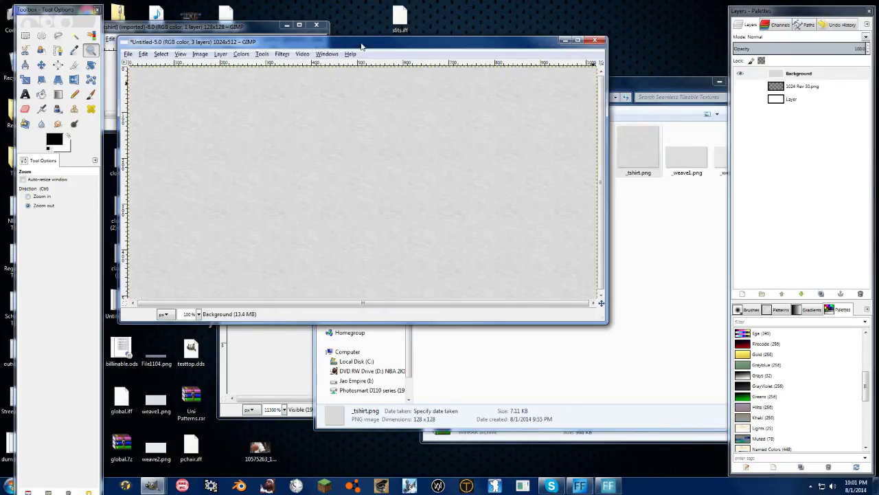
key("ctrl+z")
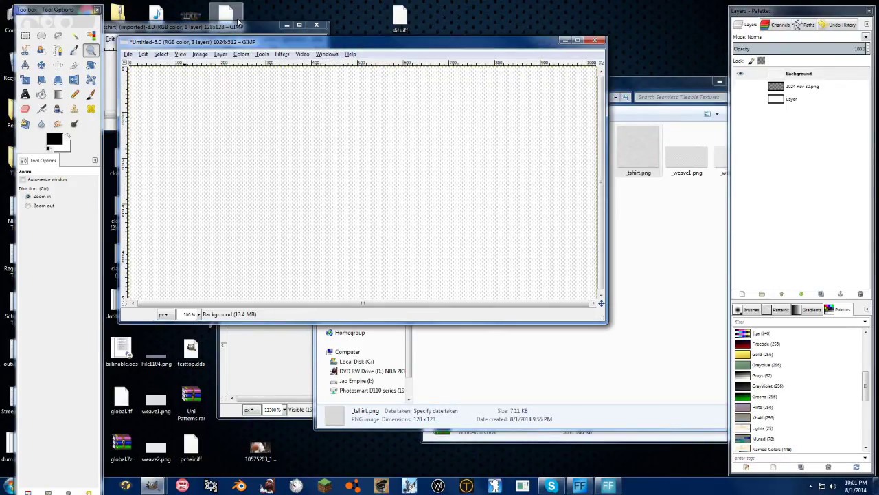
- Close the _tshirt.png image without saving and return to the mesh-filled canvas
left_click(234, 22)
left_click(316, 25)
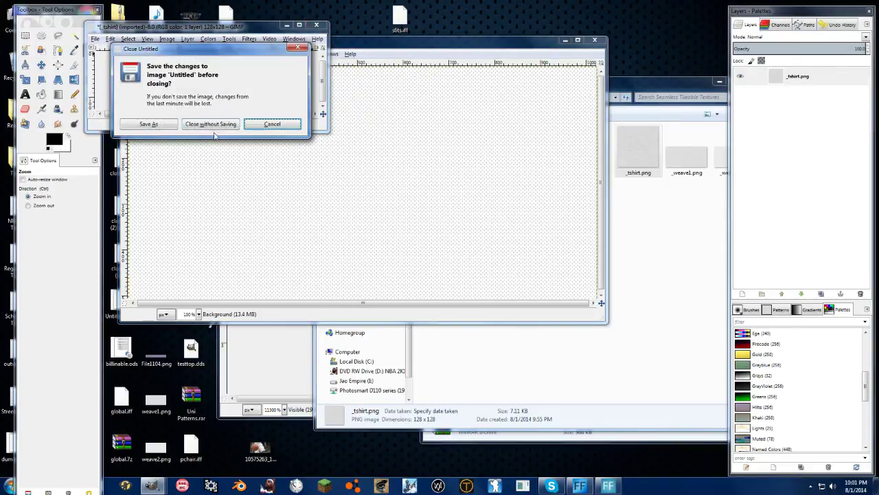
left_click(211, 123)
left_click(673, 106)
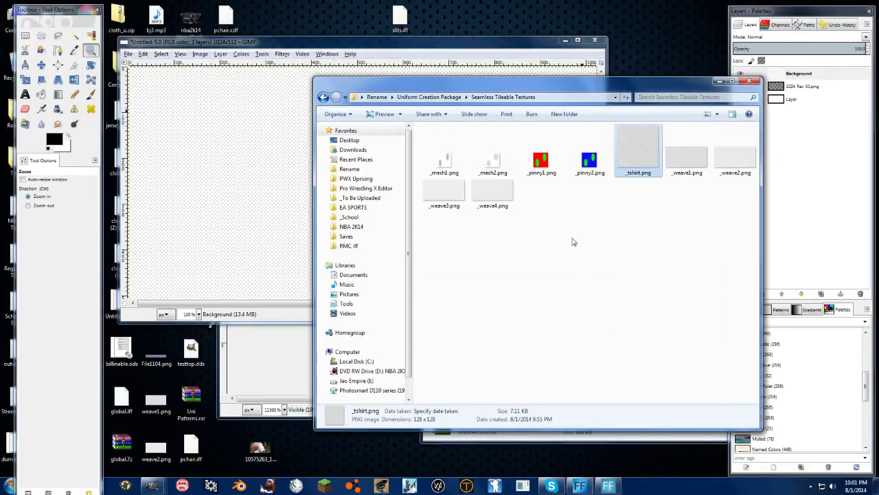
left_click(293, 47)
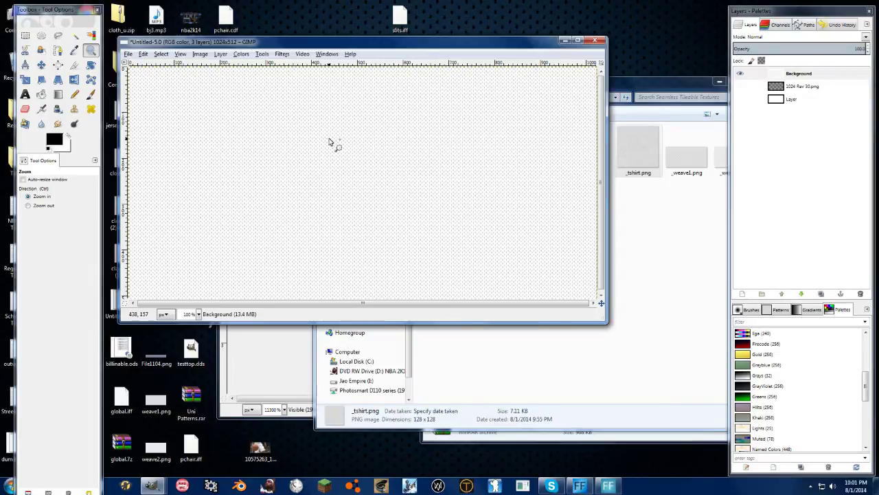
- Draw a rectangular selection about 45 x 321 px left of the mesh canvas's center and fill it with black
left_click(637, 82)
left_click(25, 35)
left_click_drag(273, 157, 291, 314)
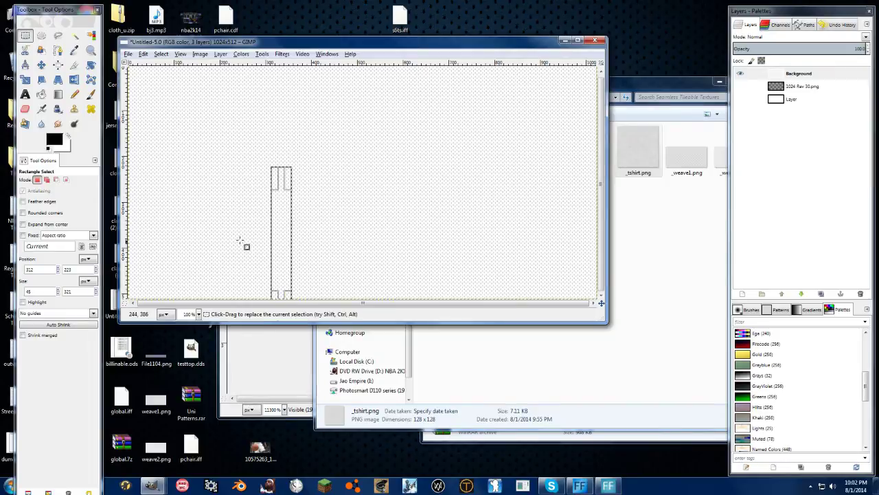
key("ctrl+comma")
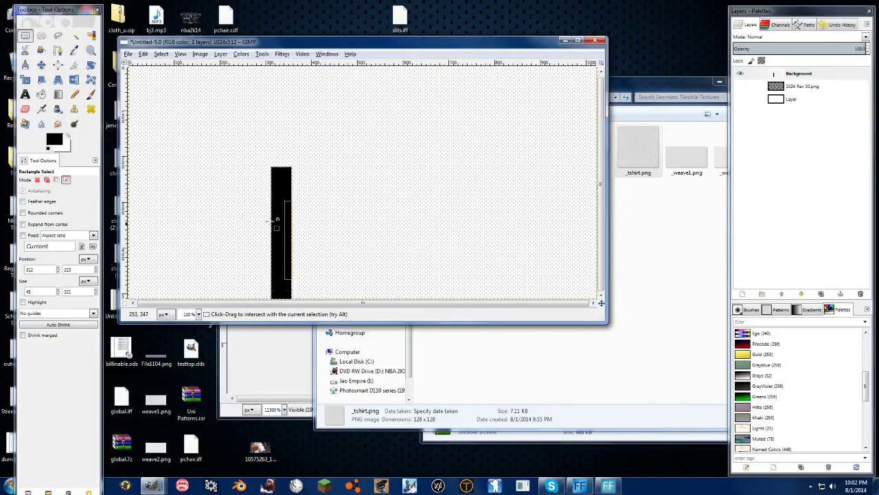
- Select a second rectangle about 82 x 303 px on the canvas's right half, fill it with black, and clear the selection
left_click(416, 178)
left_click_drag(438, 170, 476, 299)
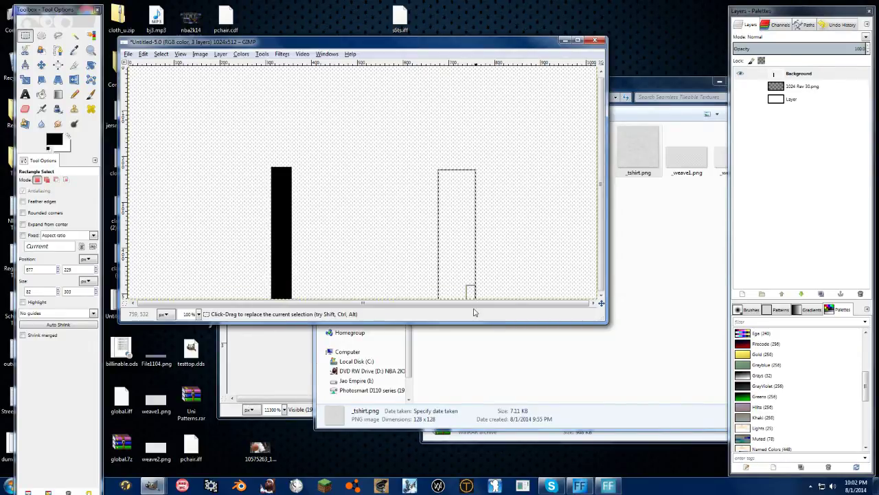
key("ctrl+comma")
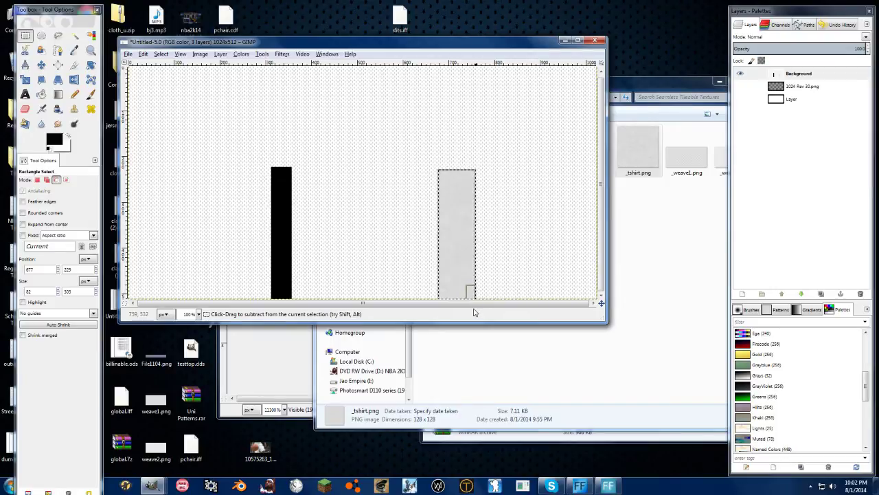
key("ctrl+comma")
key("ctrl+shift+a")
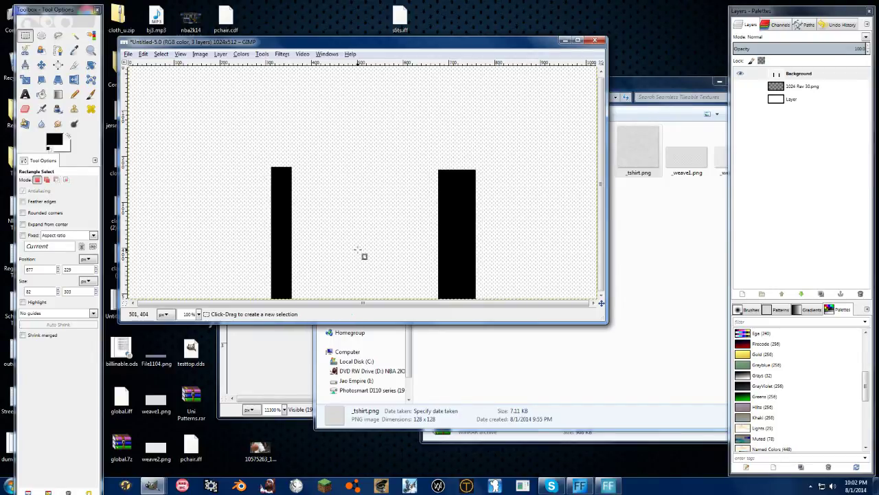
- Undo both black rectangle fills and their selections on the Background layer
key("ctrl+z")
key("ctrl+z")
key("ctrl+z")
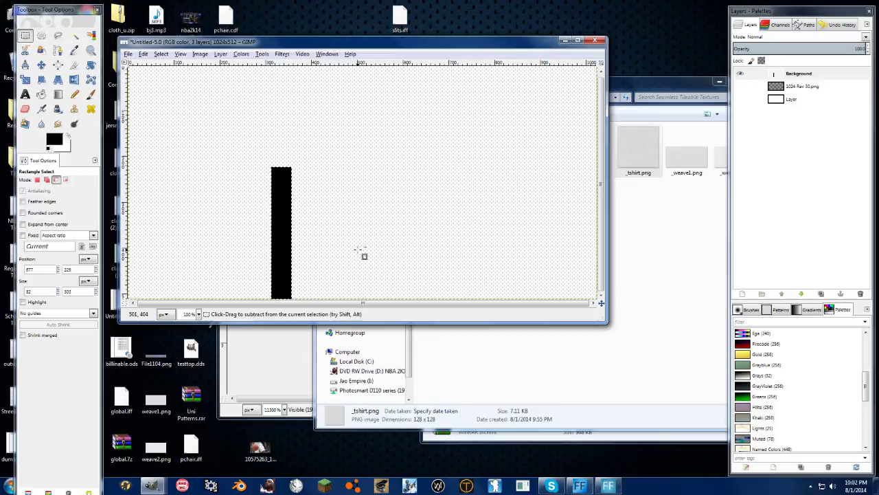
key("ctrl+z")
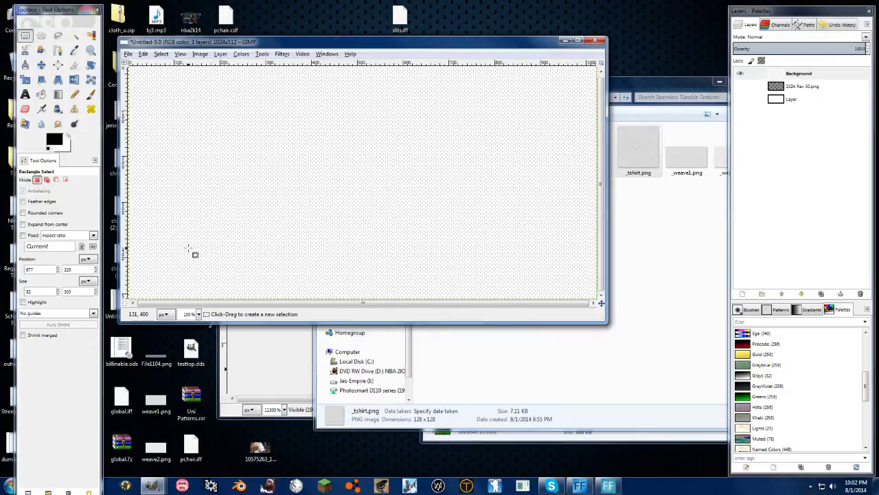
- Open _weave1.png from the Seamless Tileable Textures folder as a separate image and return to the mesh-filled canvas
left_click(667, 219)
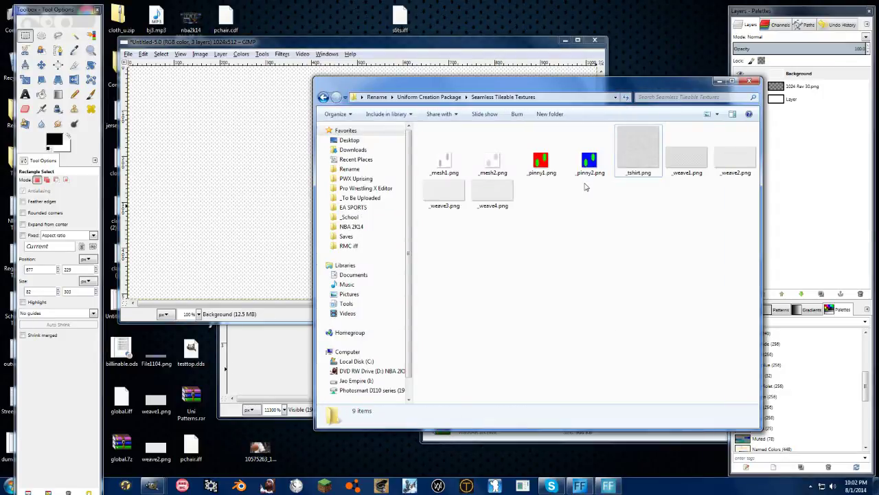
double_click(683, 163)
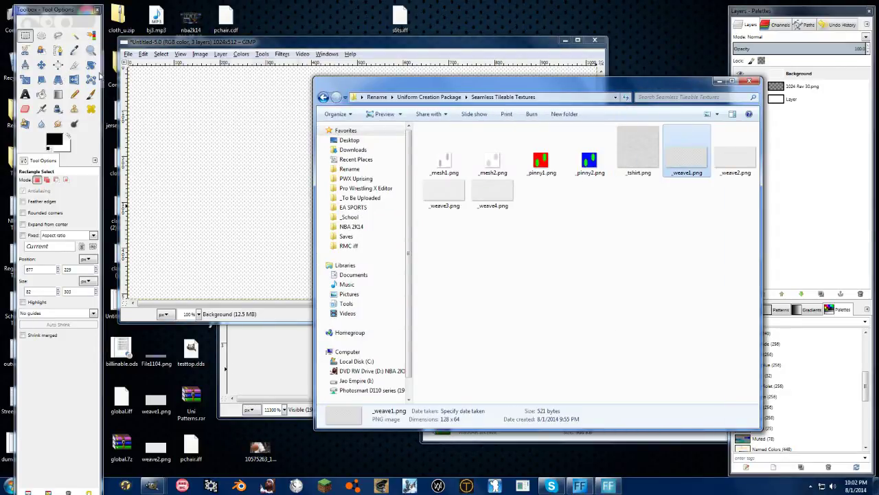
left_click_drag(152, 114, 167, 365)
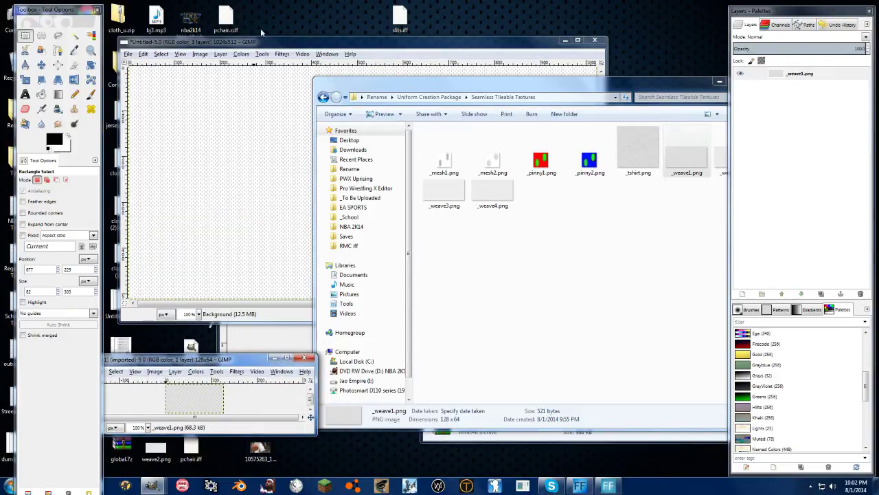
left_click(242, 42)
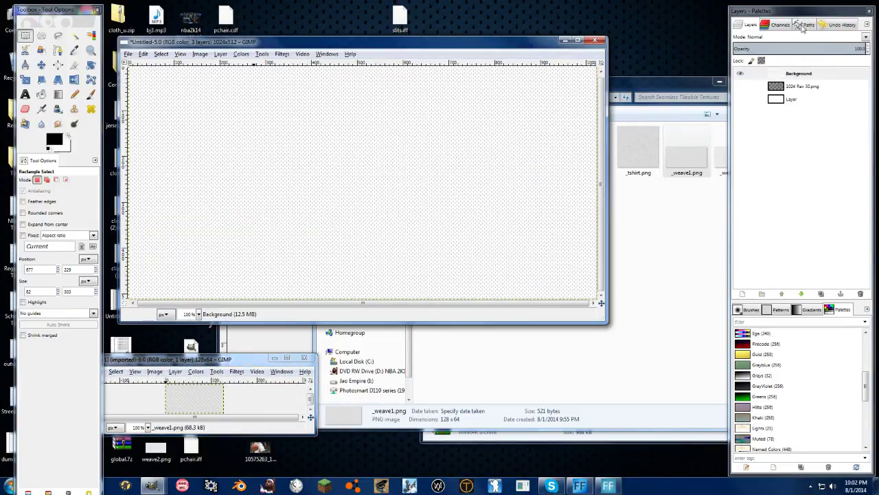
- Start an SVG path import for the 1024 x 512 image and browse to 2K Stuff > HD Street Uniforms on the I: drive
left_click(804, 25)
right_click(783, 106)
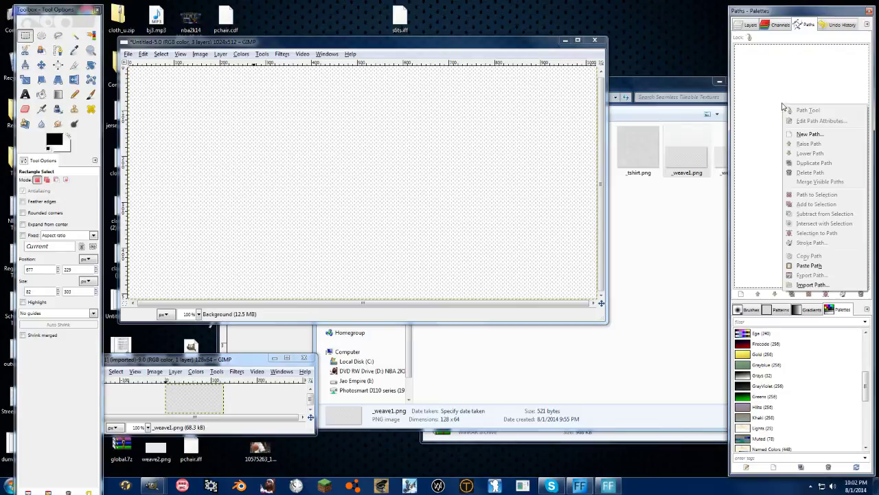
left_click(809, 284)
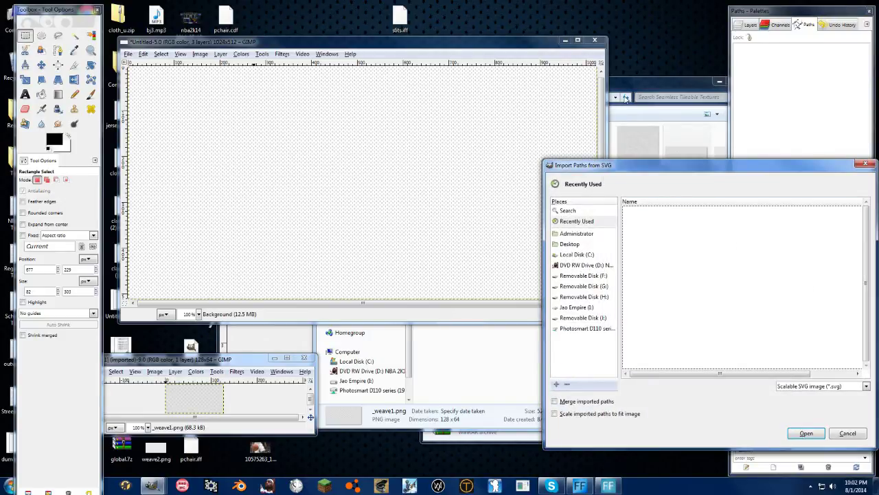
left_click(576, 307)
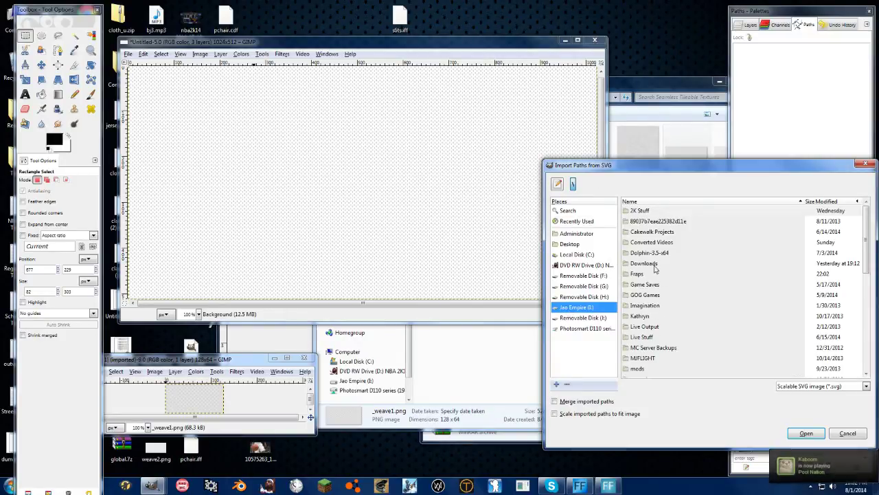
double_click(648, 213)
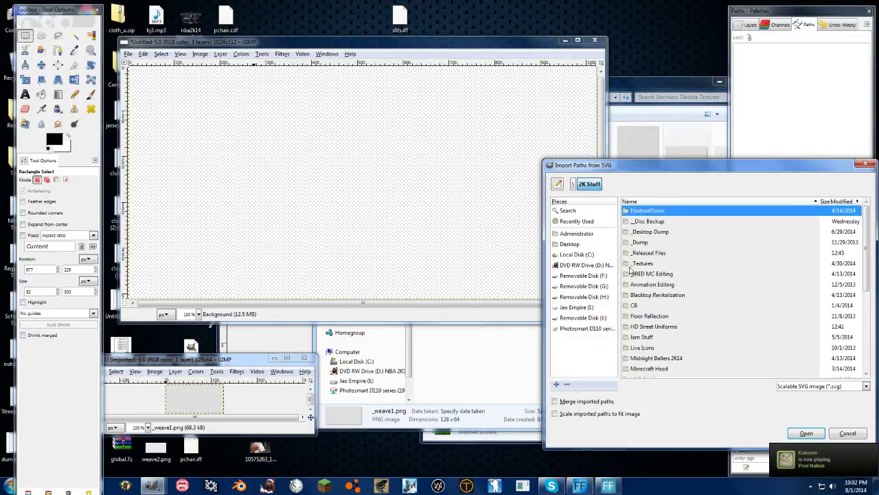
double_click(654, 328)
left_click(687, 263)
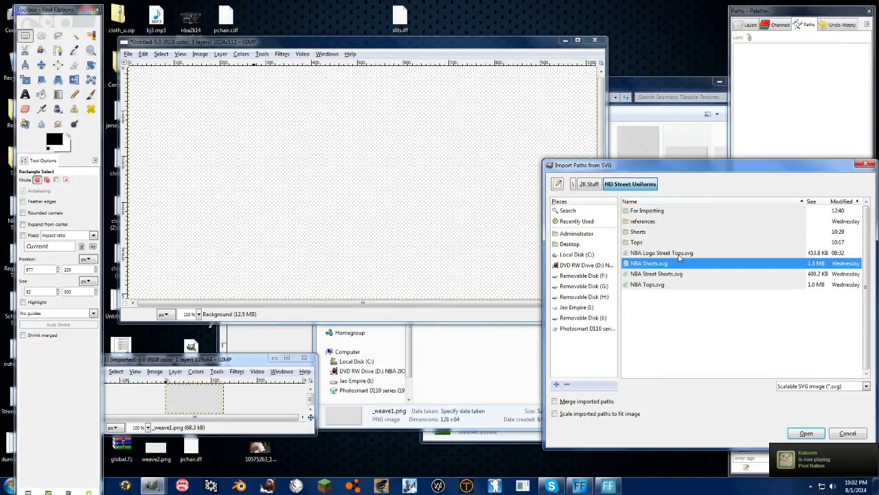
left_click(677, 253)
- Check the SVG Simple Vector Linework Files folder and import the paths from NBA Tops.svg without scaling them
left_click(480, 347)
key("BackSpace")
left_click(459, 170)
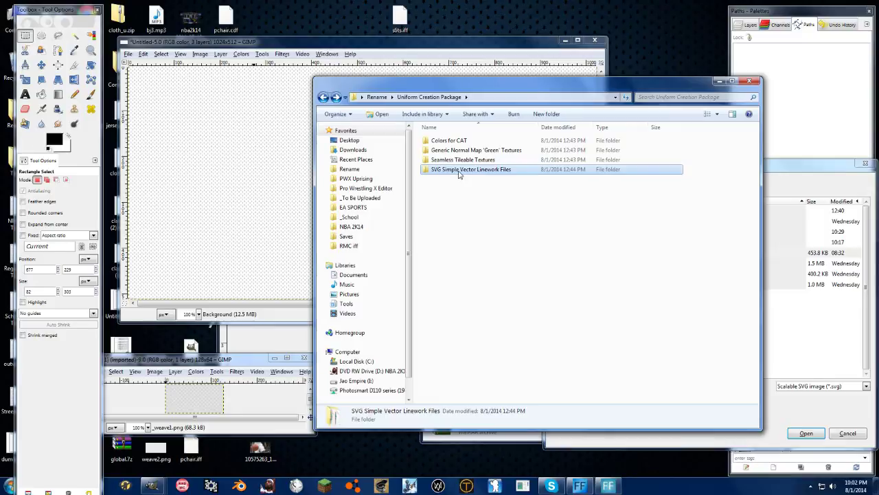
double_click(460, 171)
key("alt+Tab")
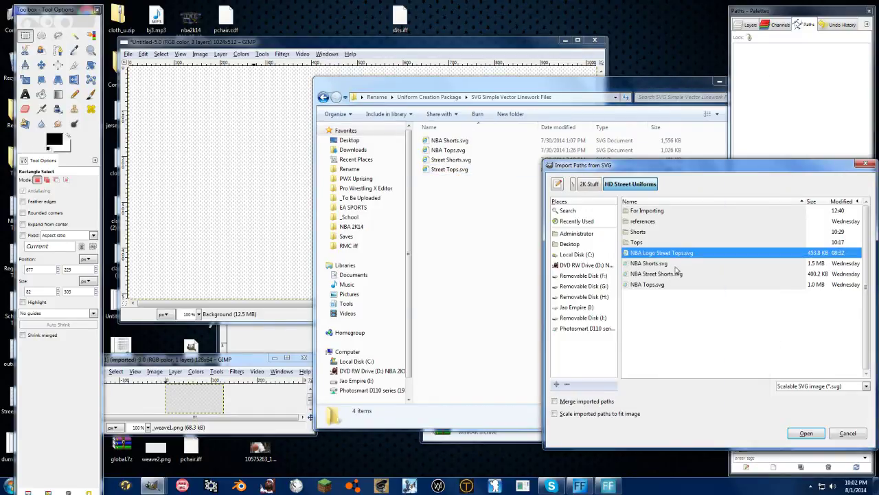
left_click(656, 285)
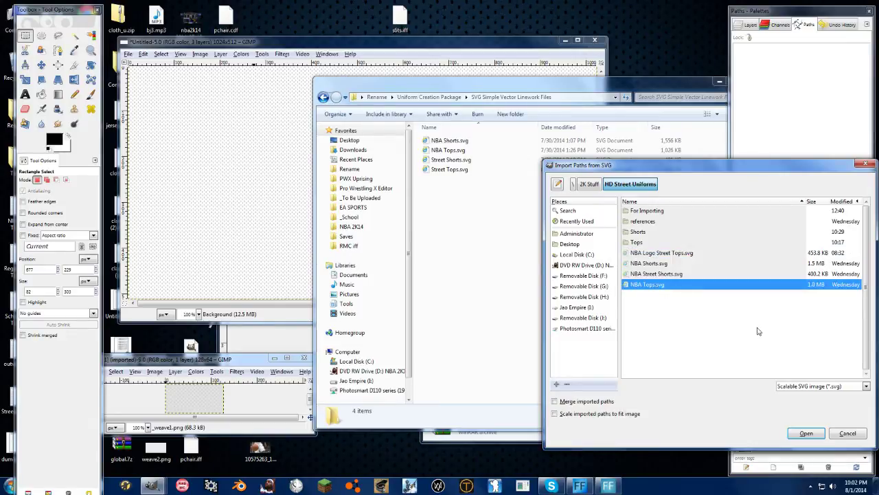
left_click(806, 432)
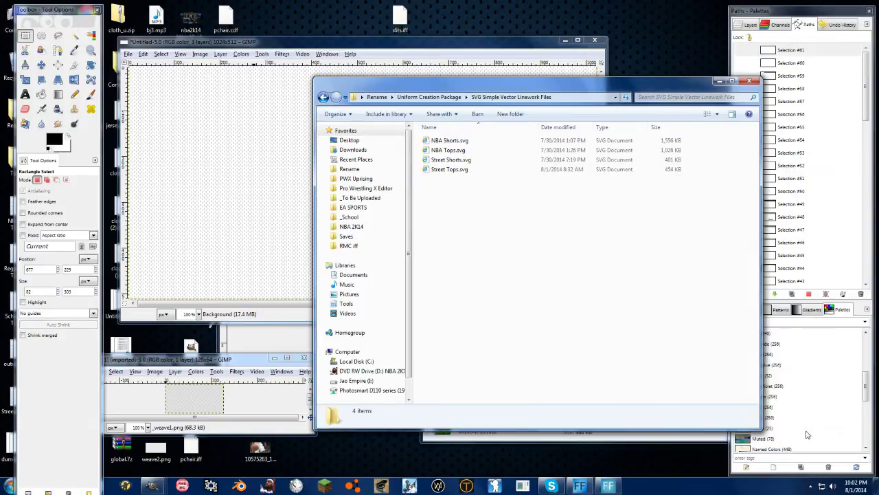
- Preview the Selection #59 path on the canvas, hide it, and undo the path import
left_click(792, 76)
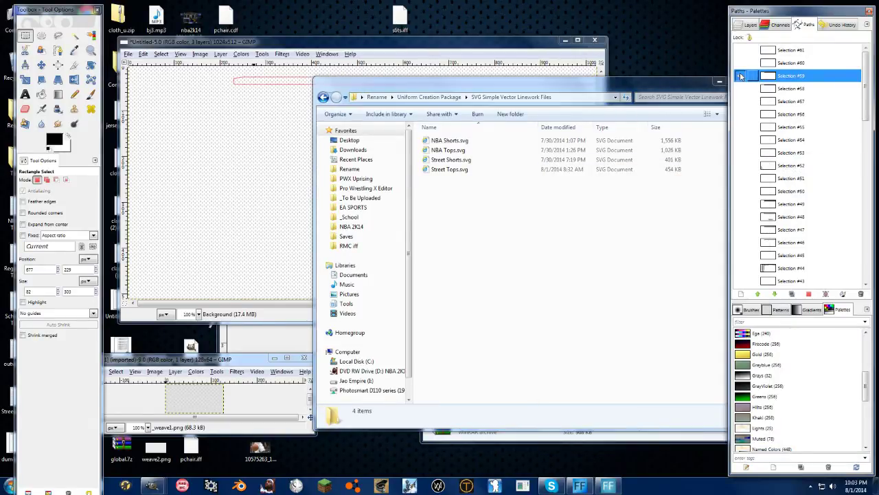
left_click(485, 53)
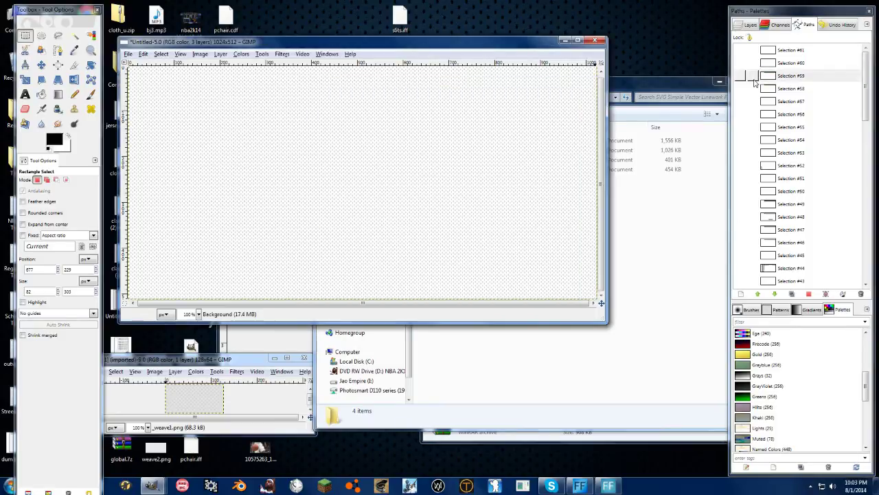
left_click(740, 77)
left_click(740, 77)
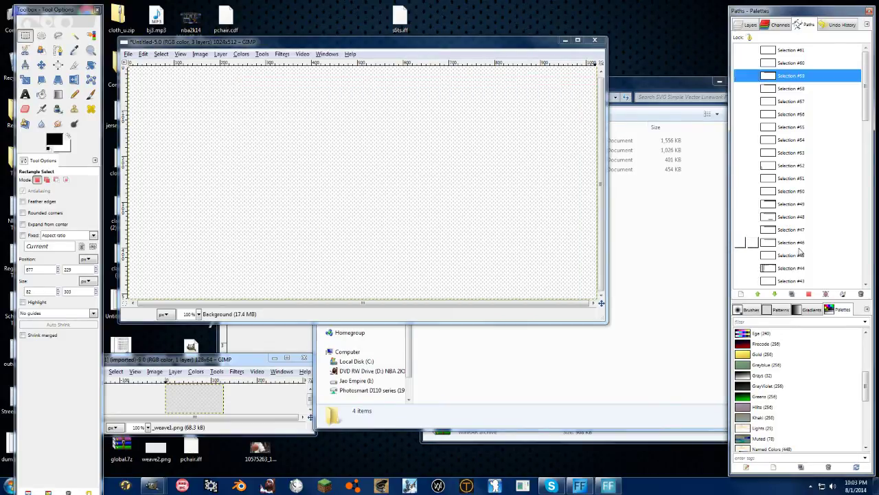
key("ctrl+z")
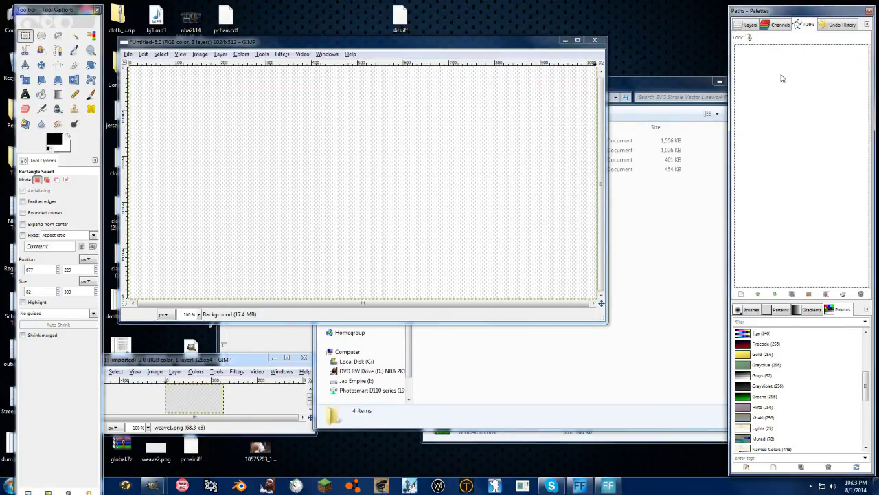
- Import the paths from NBA Tops.svg again with scaling to fit the image enabled
right_click(782, 78)
left_click(785, 259)
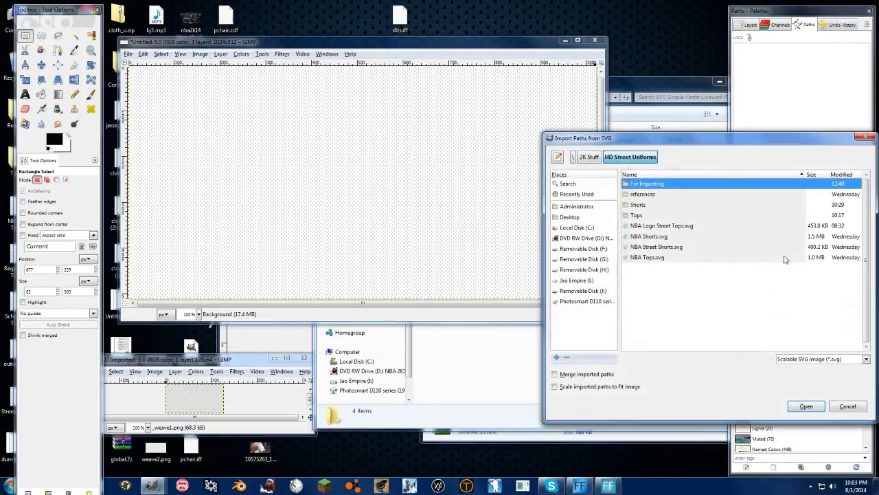
left_click(647, 257)
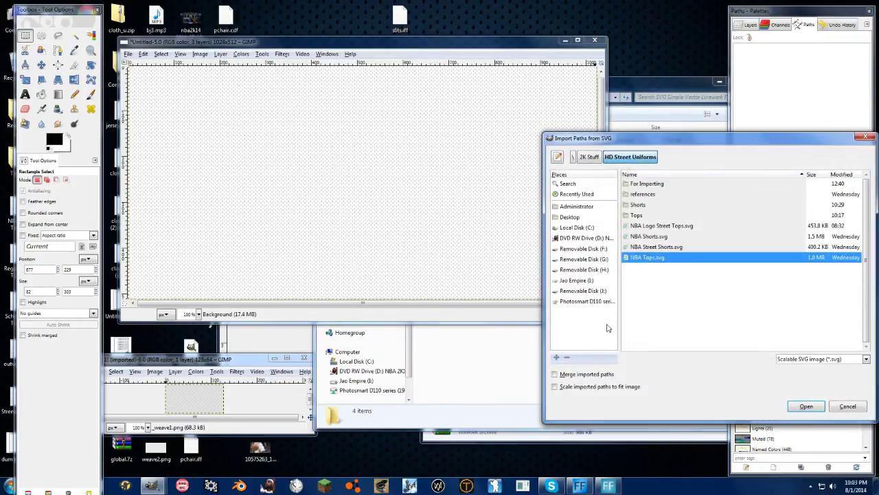
left_click(575, 388)
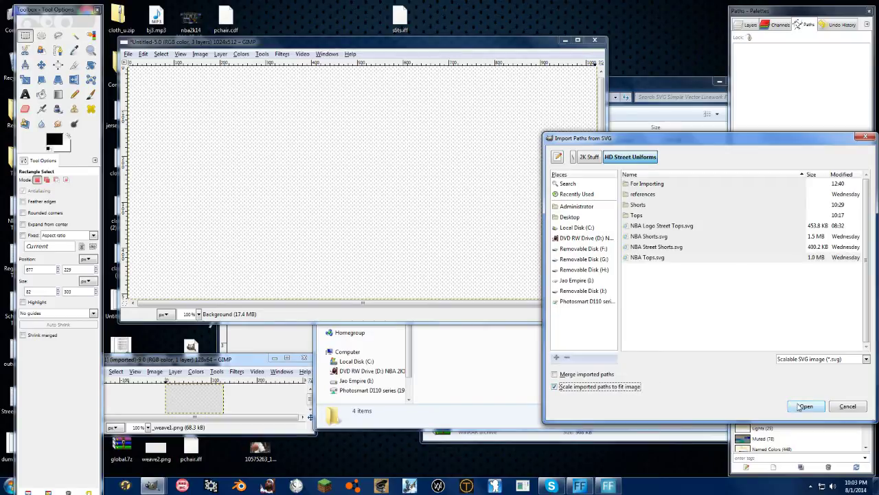
left_click(807, 406)
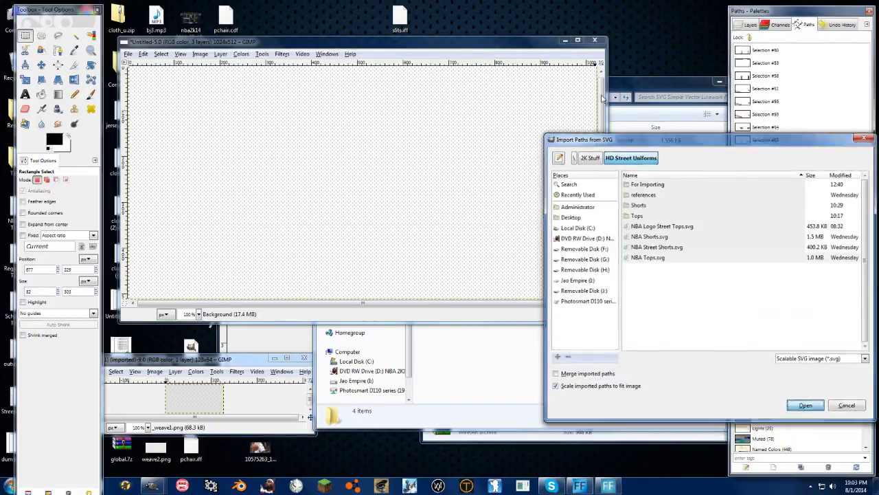
- Show and hide the Selection, Selection #1, Selection #2 and Selection #5 paths to examine their linework on the canvas
left_click_drag(767, 148, 758, 264)
left_click(740, 282)
left_click(740, 269)
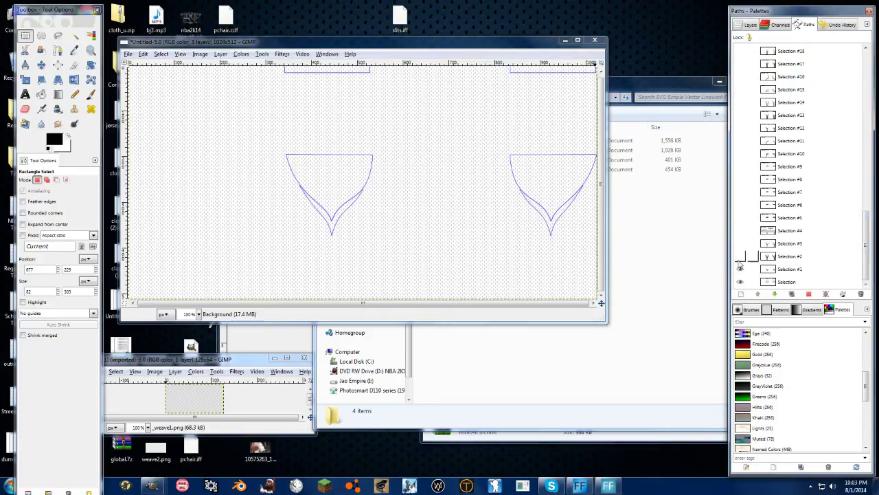
left_click(740, 257)
left_click(740, 257)
left_click(740, 269)
left_click(740, 282)
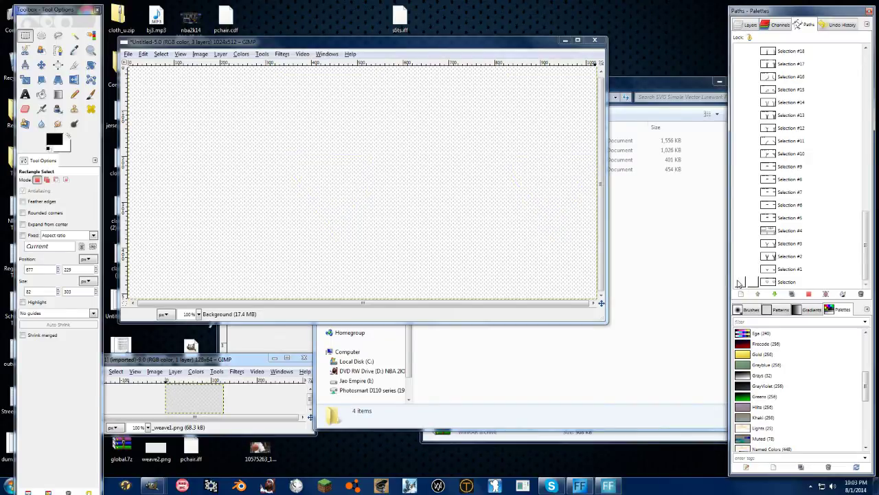
left_click(740, 218)
left_click(740, 218)
scroll(754, 130, "up", 10)
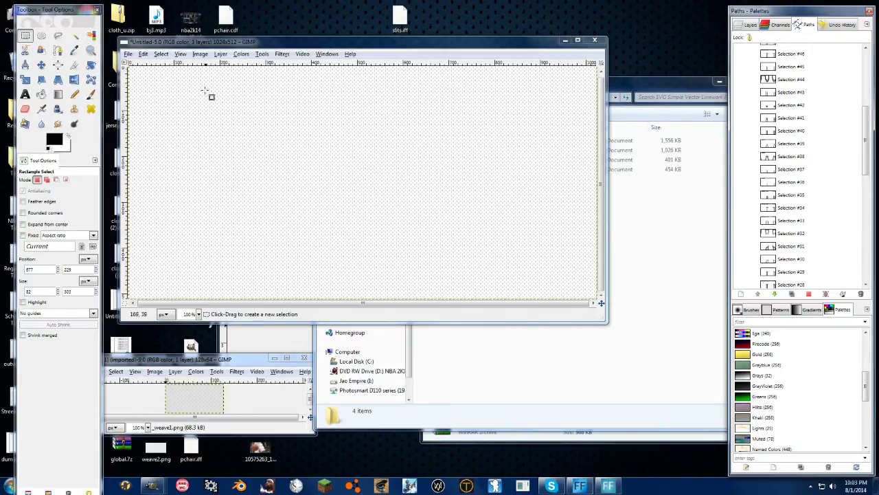
- Move the canvas window aside and open shortspec.png from the desktop as a new image
left_click_drag(221, 43, 318, 42)
left_click_drag(163, 122, 80, 88)
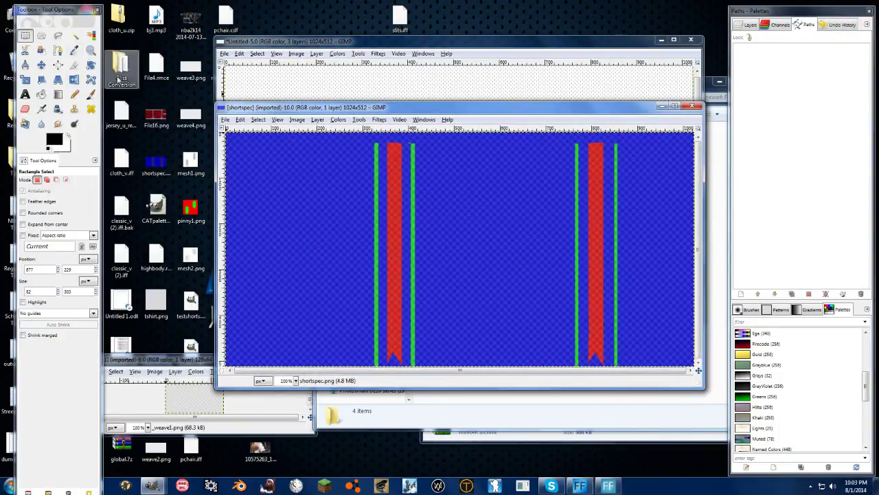
- Fuzzy-select the left red stripe in shortspec.png and convert the selection to a path
left_click(75, 36)
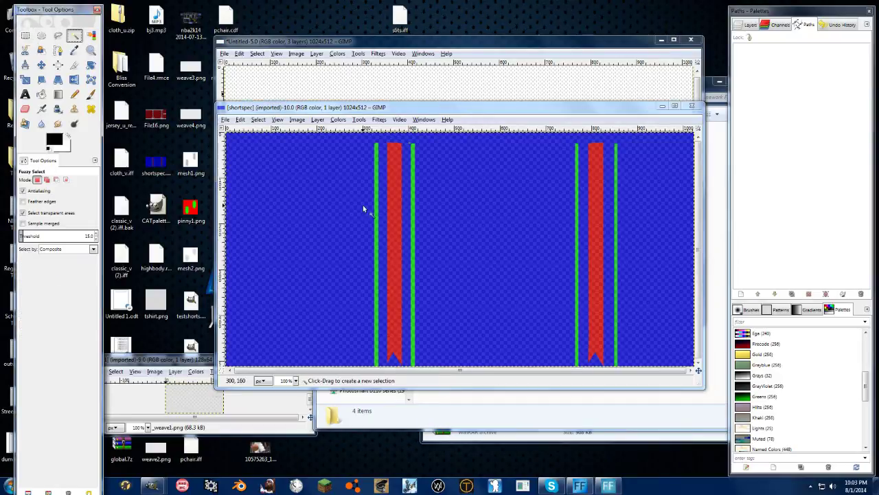
left_click(395, 204)
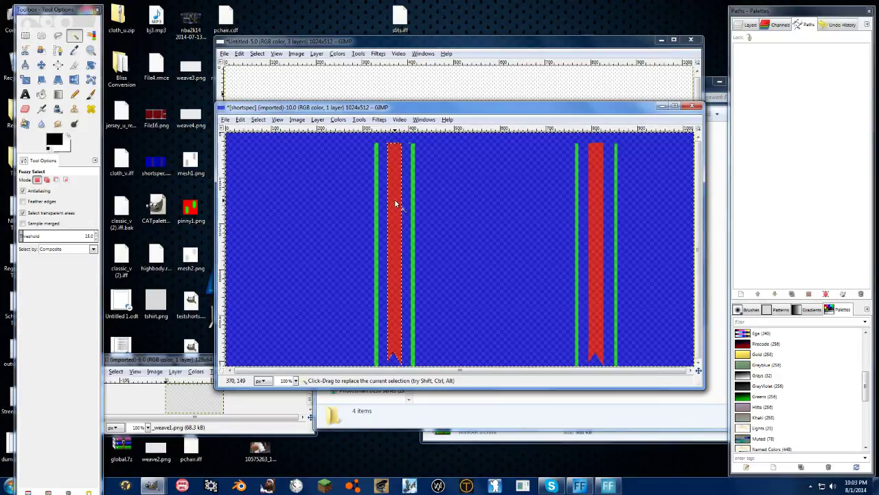
left_click(826, 294)
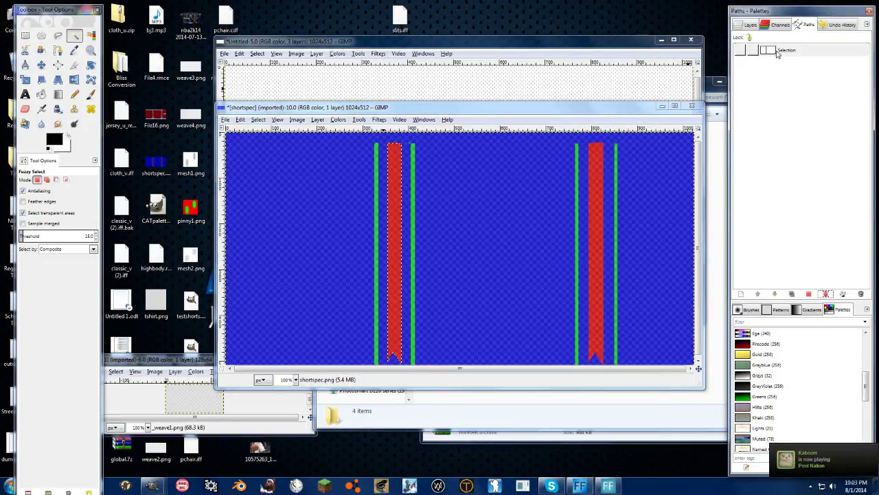
- Clear the selected red stripe in shortspec.png, remove the selection, and fill the whole image with white
left_click(380, 111)
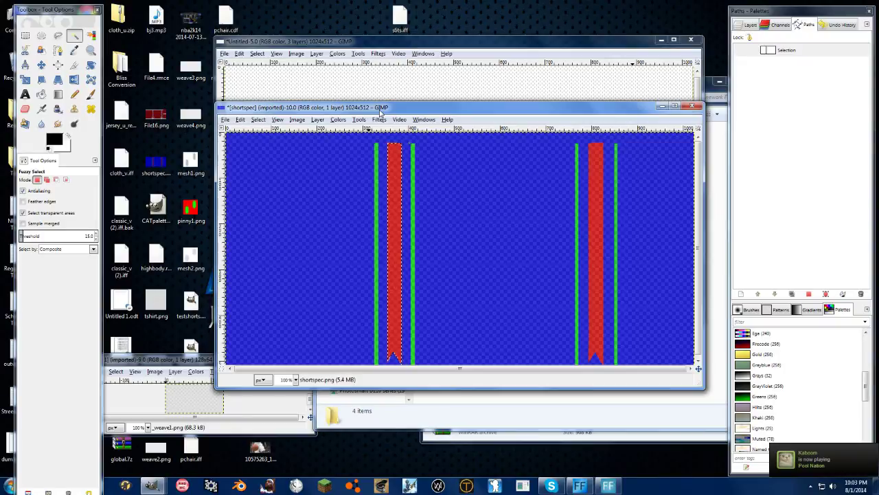
key("Delete")
key("ctrl+shift+a")
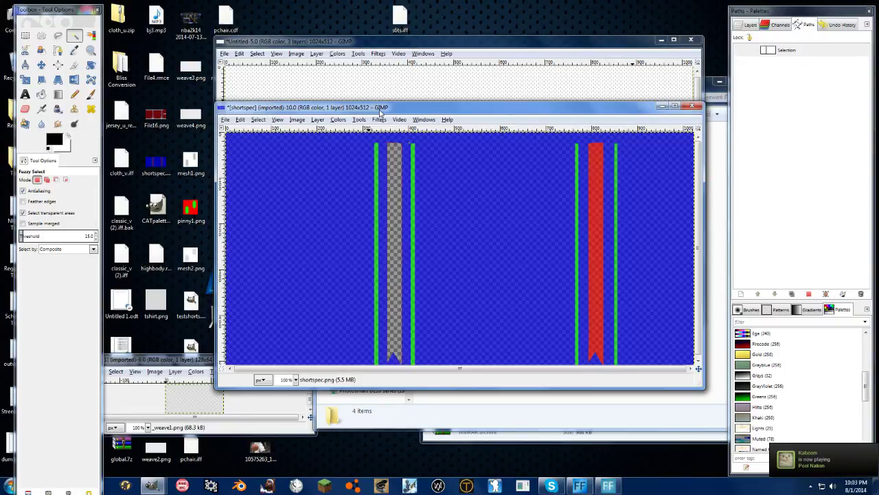
key("Delete")
key("ctrl+period")
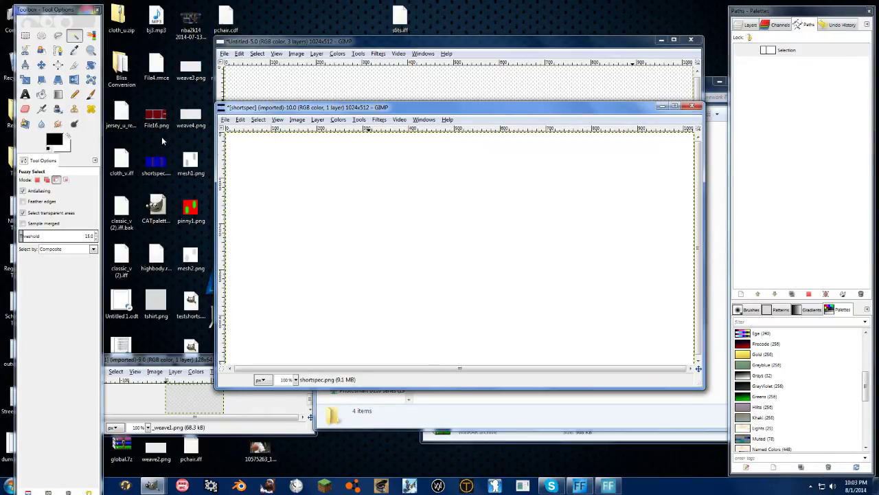
- Show the traced stripe path on the white canvas, and close shortspec.png without saving
left_click(741, 52)
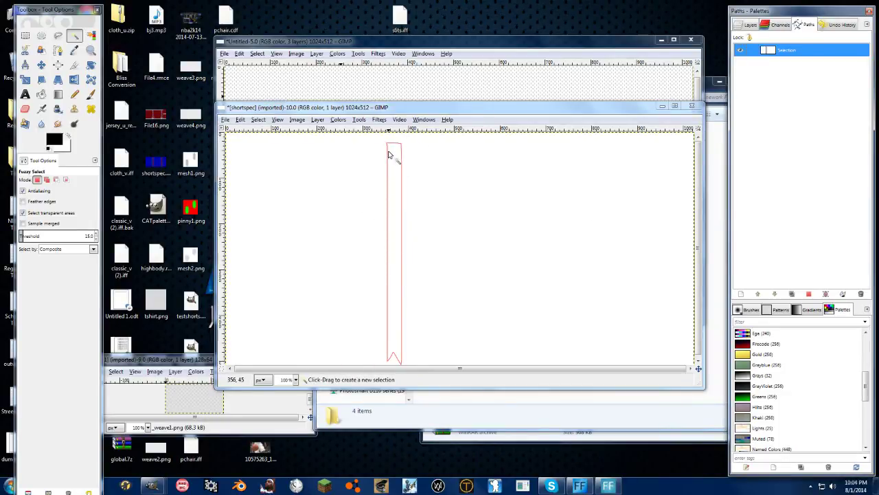
key("ctrl+w")
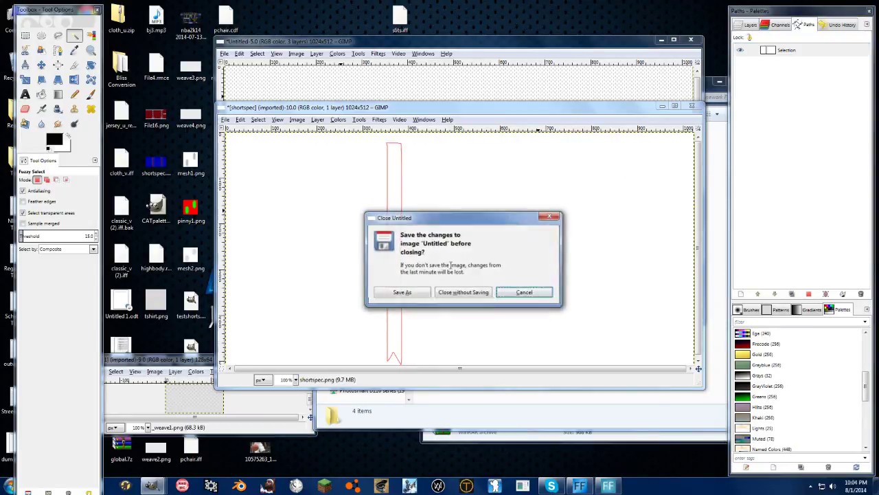
left_click(453, 294)
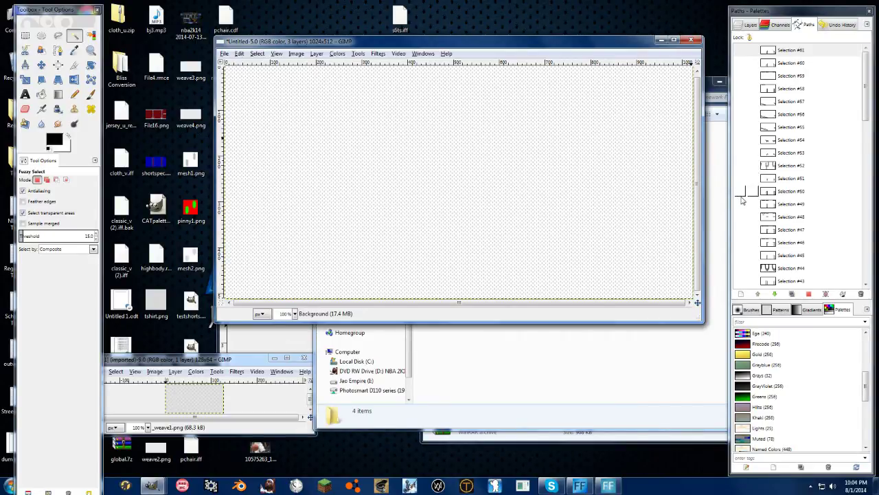
- Show and hide paths such as Selection #49, #44, #54, #53 and #52 to examine their linework on the canvas
left_click(741, 196)
left_click(741, 196)
left_click(741, 200)
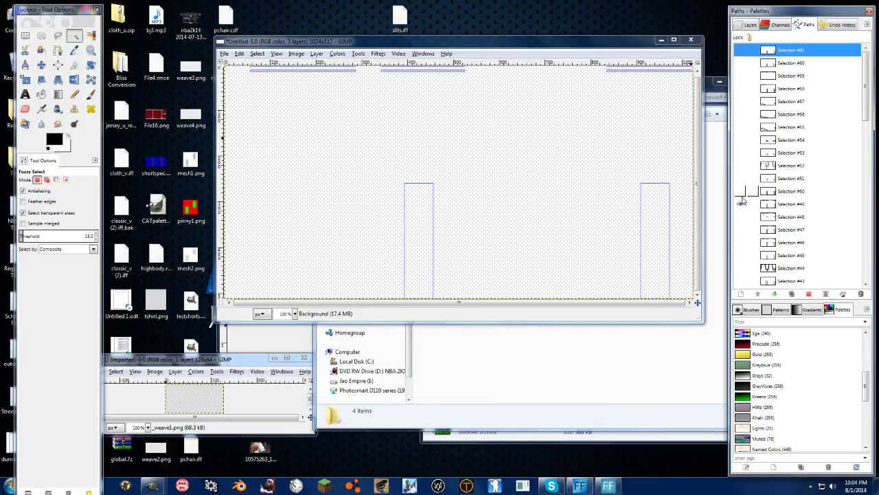
left_click(742, 200)
left_click(741, 268)
left_click(740, 268)
left_click(741, 139)
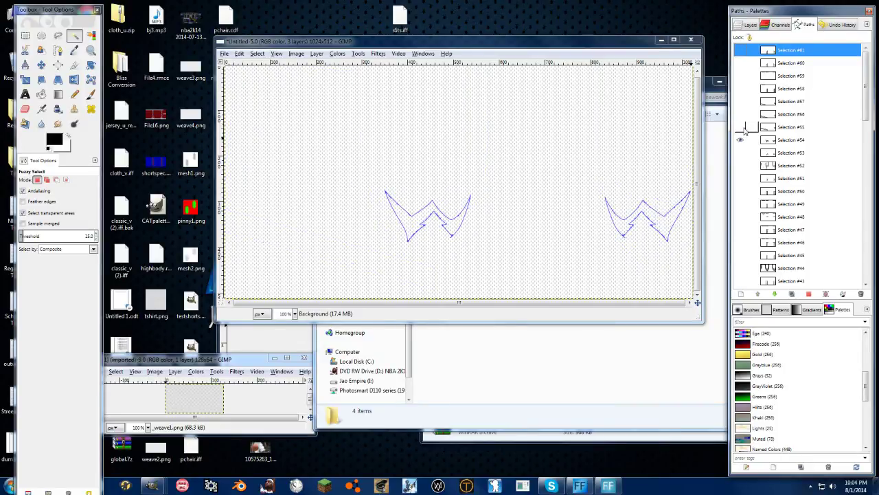
left_click(741, 152)
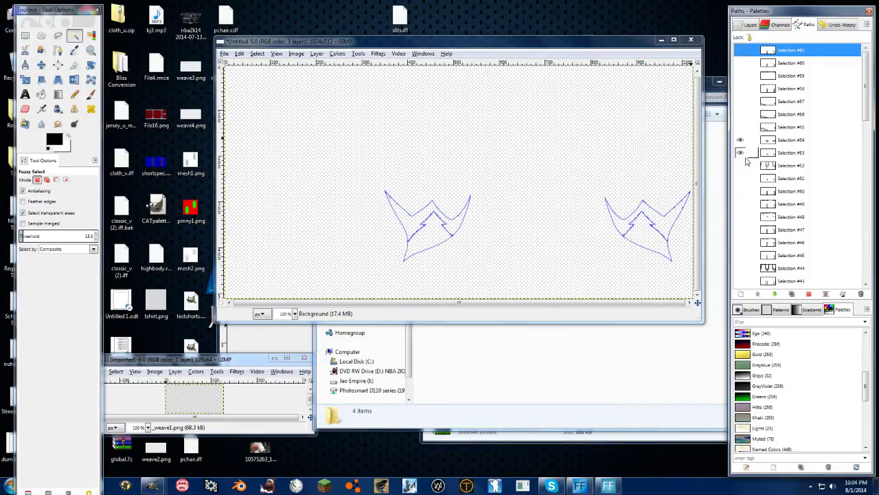
left_click(741, 166)
left_click(740, 166)
left_click(741, 152)
left_click(741, 139)
scroll(752, 244, "down", 10)
scroll(753, 243, "down", 5)
left_click(740, 191)
left_click(740, 191)
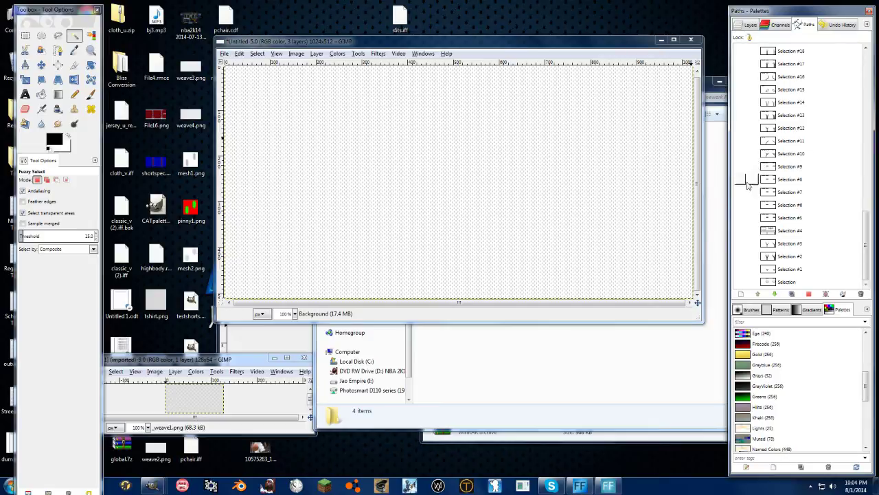
scroll(763, 206, "up", 15)
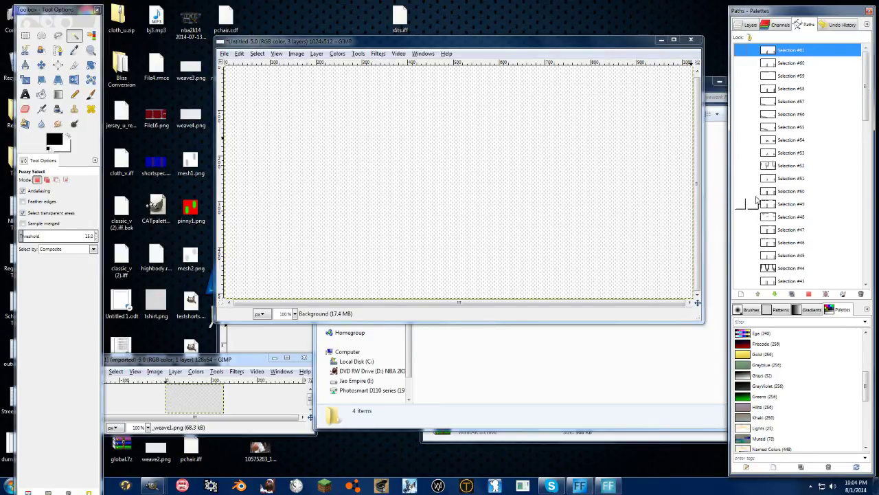
- Choose the Selection #44 path with the V-shaped stripes and add it to the selection
left_click(740, 268)
left_click(799, 269)
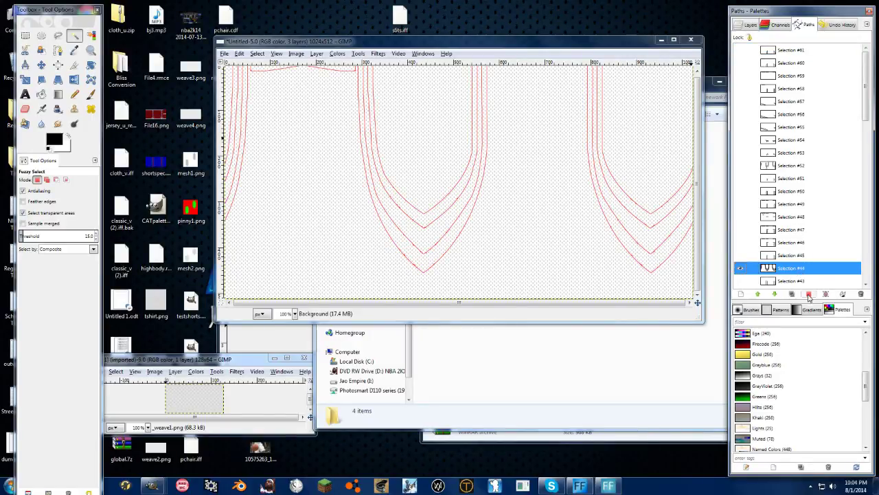
right_click(793, 268)
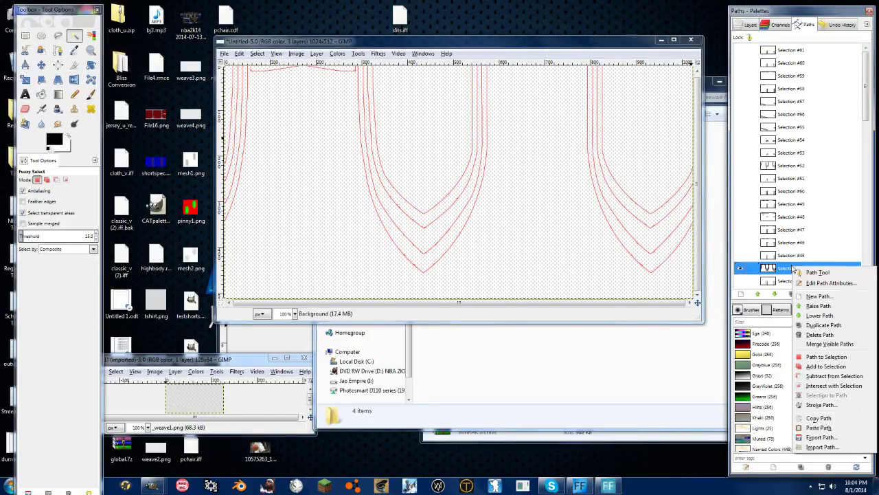
left_click(827, 366)
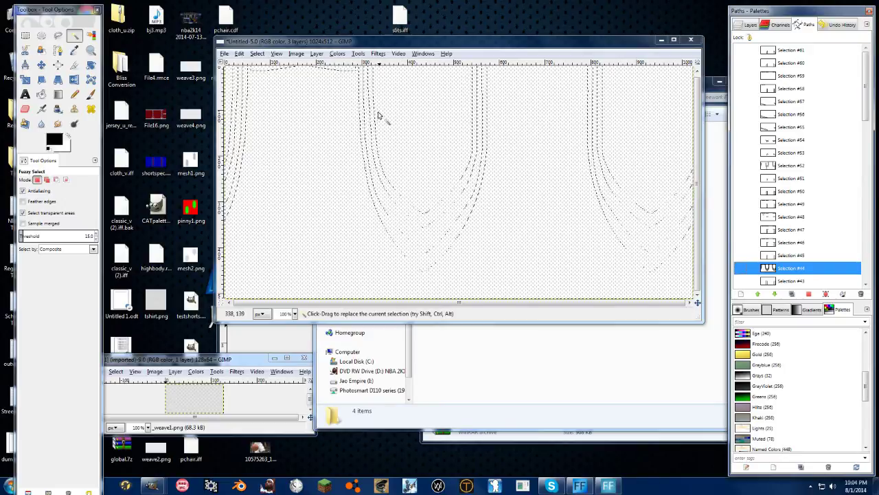
- Copy the weave1.png texture and bucket-fill the selected V-shaped stripes with it as the Clipboard pattern, clearing the selection
left_click(208, 413)
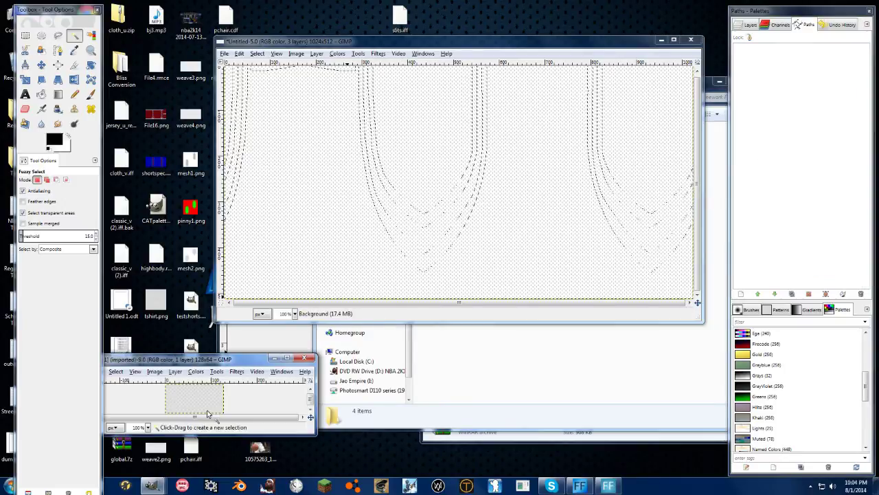
key("ctrl+c")
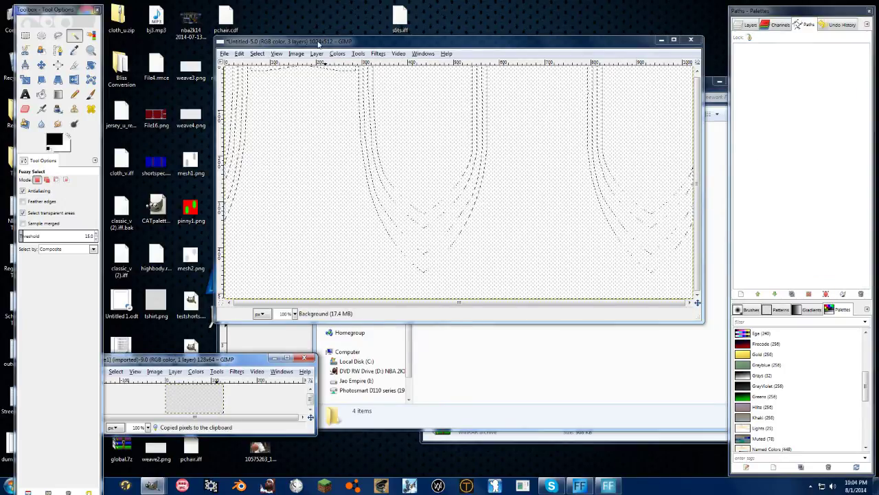
left_click(319, 43)
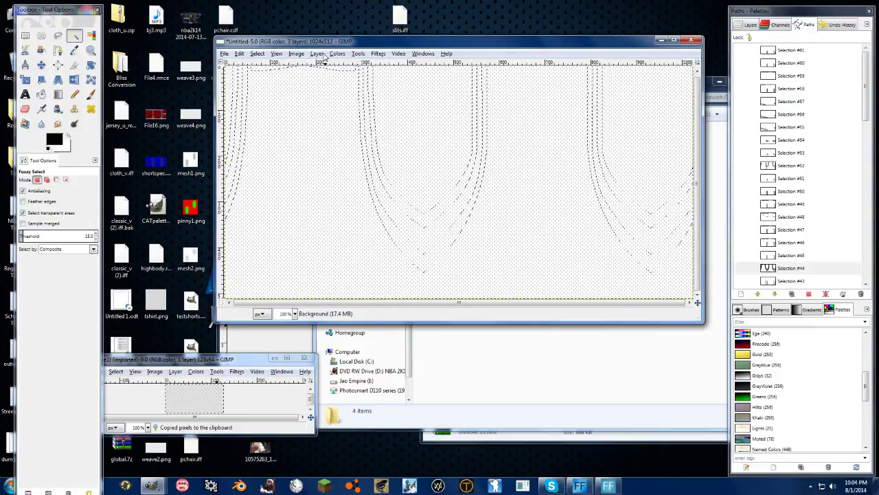
left_click(41, 94)
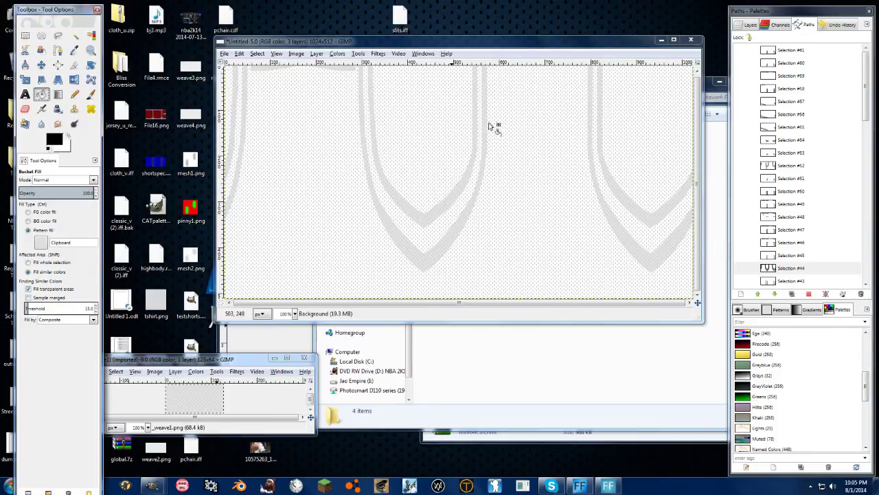
left_click(91, 49)
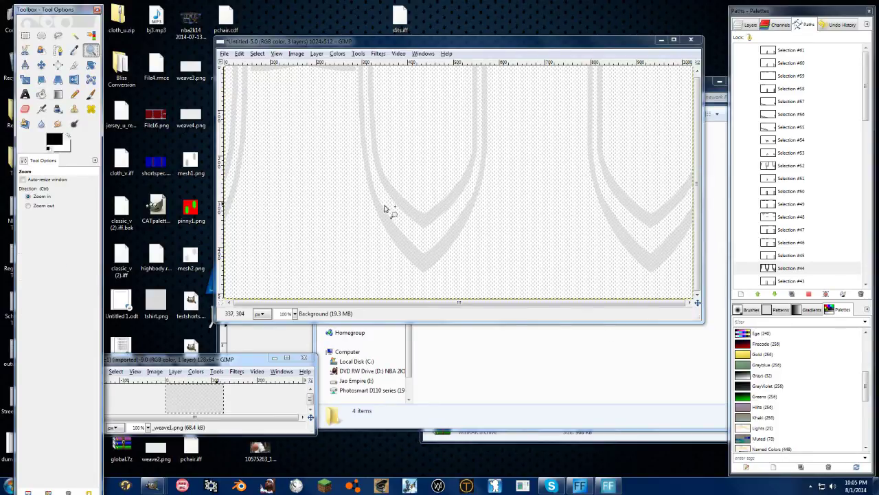
left_click_drag(388, 210, 415, 255)
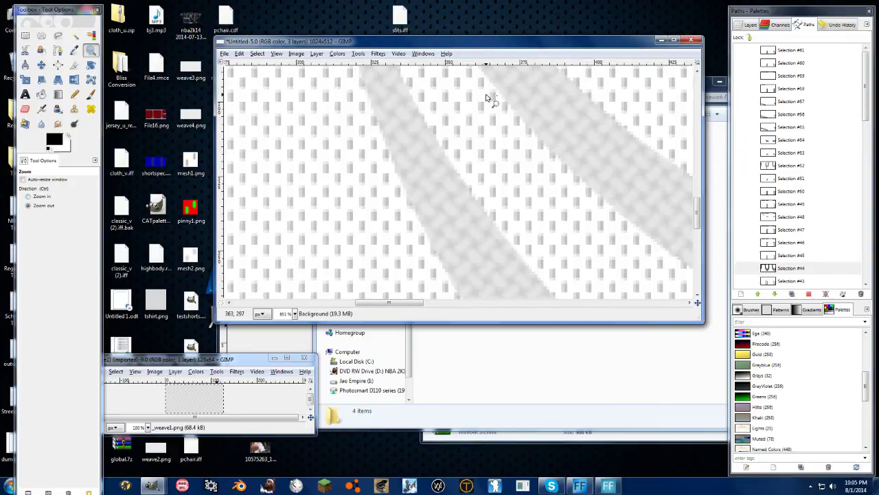
key("shift+ctrl+j")
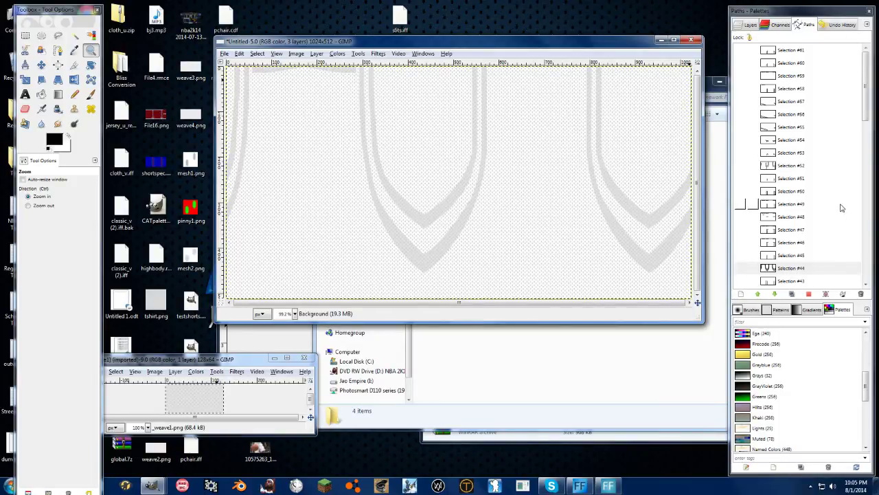
- Import the paths from NBA Logo Street Tops.svg, scaled to fit the image
right_click(753, 204)
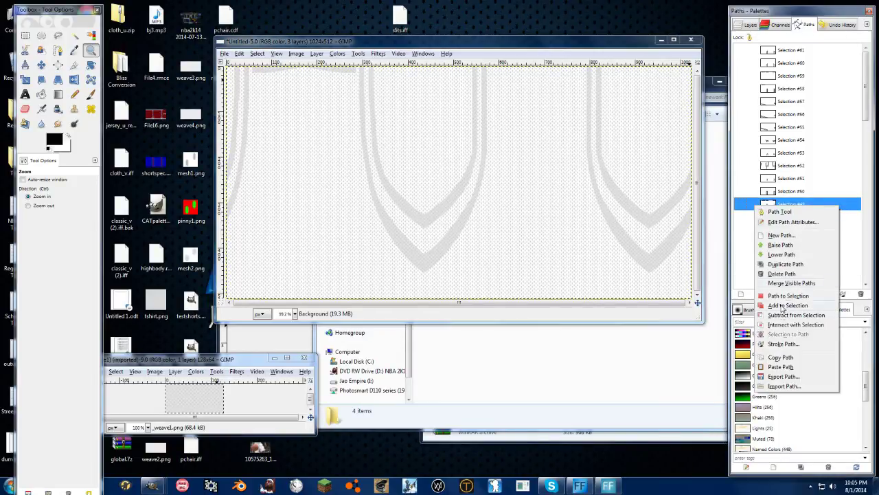
left_click(784, 386)
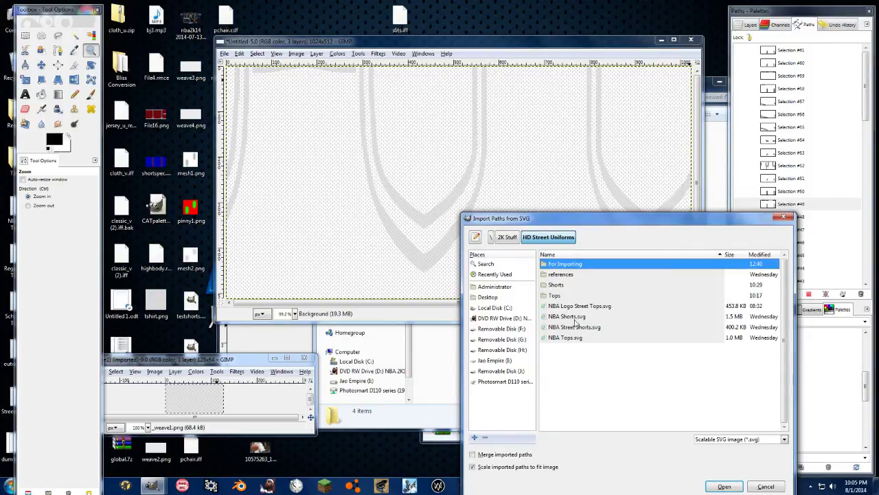
left_click(579, 310)
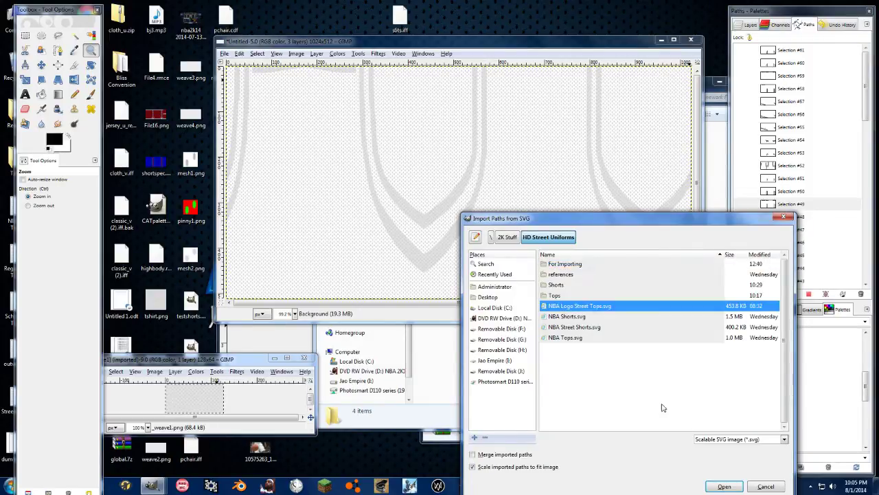
left_click(724, 487)
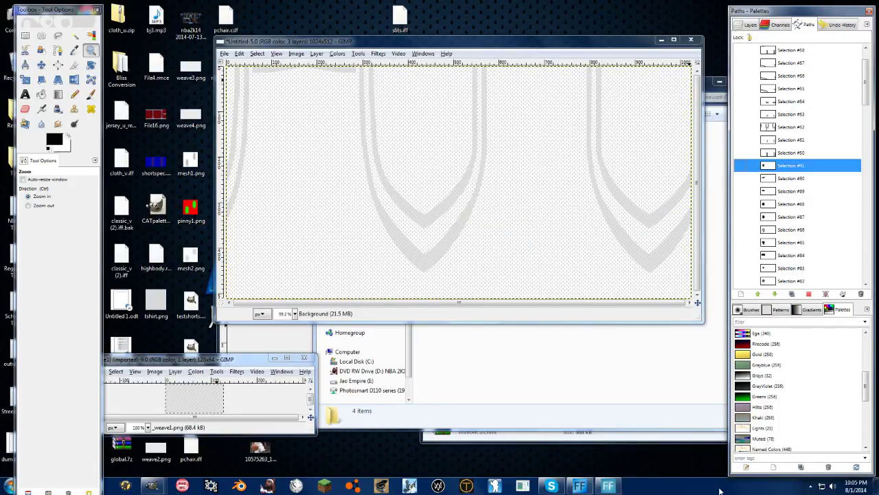
- Show and hide the Selection #91, #89 and #88 paths to examine the imported logo artwork up close
left_click(741, 167)
left_click(741, 167)
left_click(741, 191)
left_click(741, 191)
left_click(741, 191)
left_click_drag(256, 132, 373, 202)
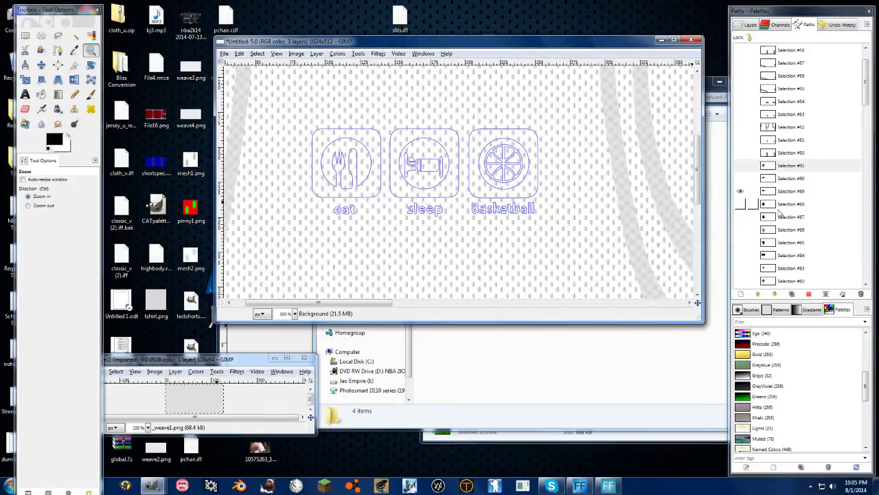
left_click(740, 191)
left_click(741, 203)
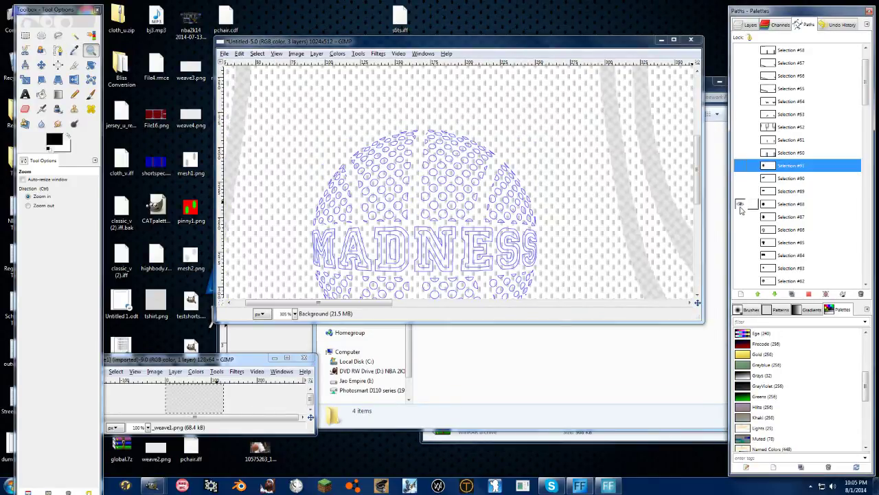
left_click(741, 204)
- Show the Selection #87 fingerprint path and make it the active path
left_click(740, 217)
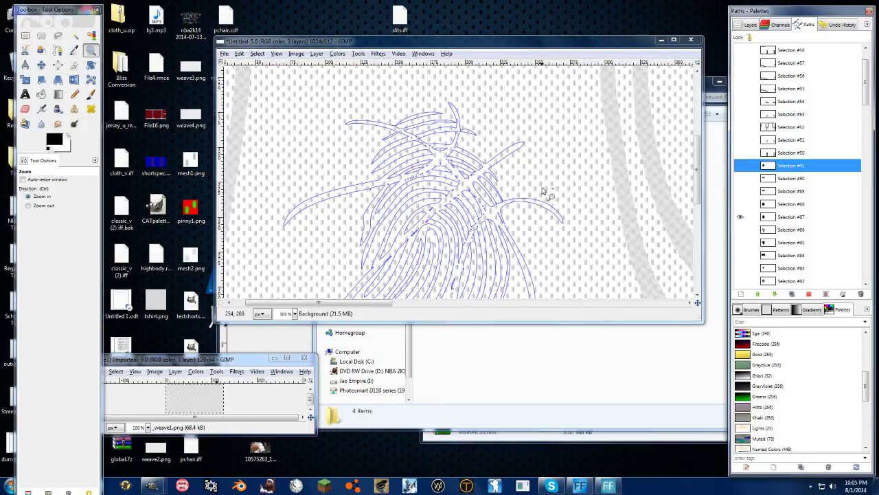
left_click(797, 217)
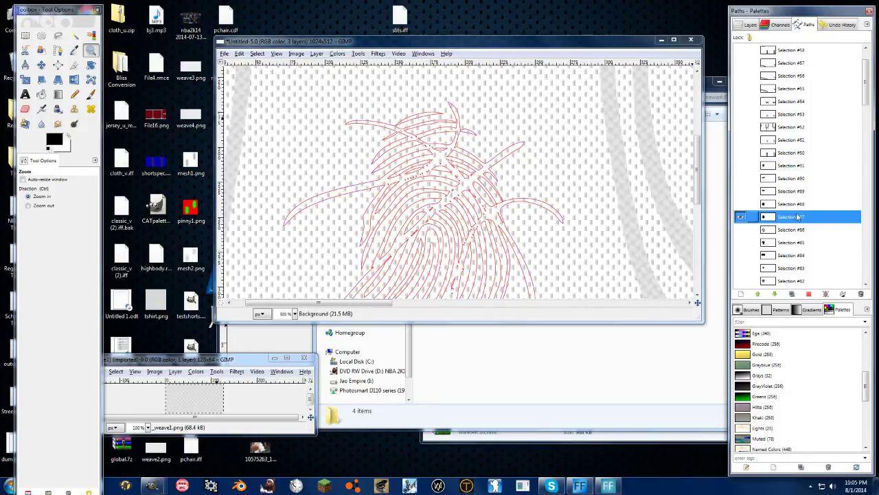
left_click(415, 46)
key("shift+ctrl+j")
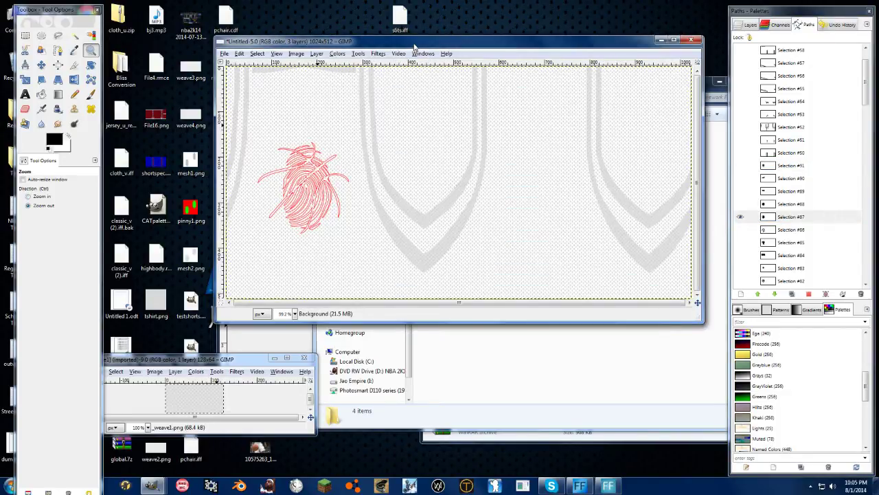
left_click(780, 220)
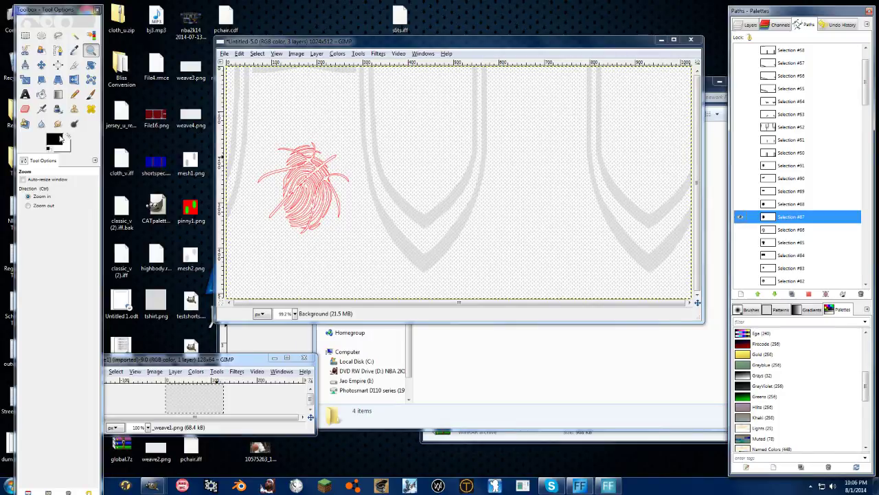
- Set the foreground colour to blue 1f0eff
left_click(54, 139)
left_click_drag(139, 84, 189, 47)
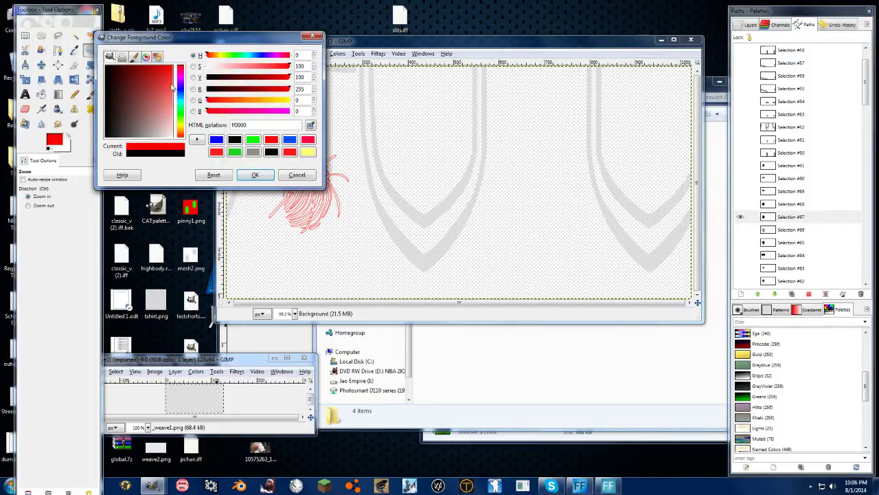
left_click_drag(180, 92, 182, 74)
left_click(252, 176)
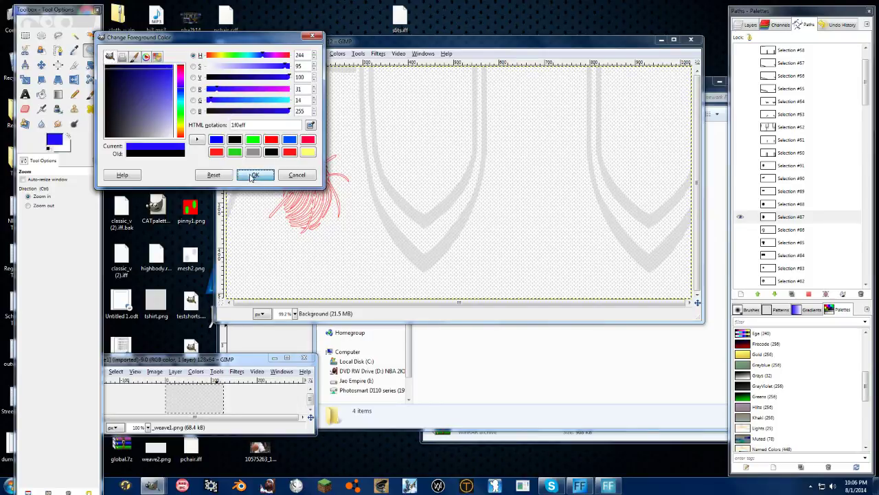
- Convert the Selection #87 fingerprint path to a selection
left_click(351, 45)
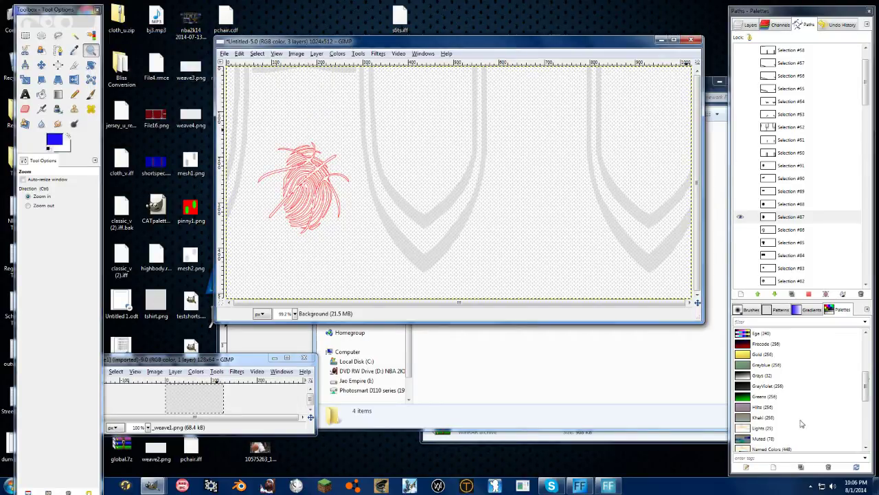
left_click(808, 294)
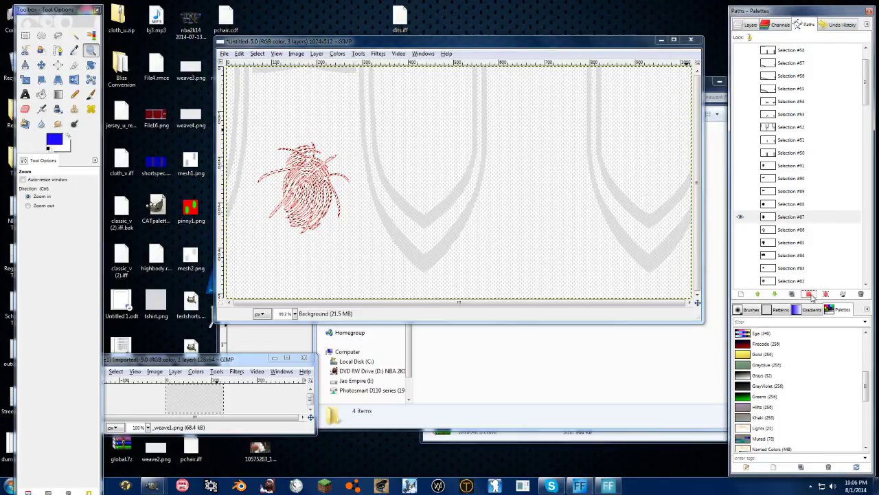
- Try filling the fingerprint selection with blue directly on the Background layer, and hide the Selection #87 path
left_click(280, 42)
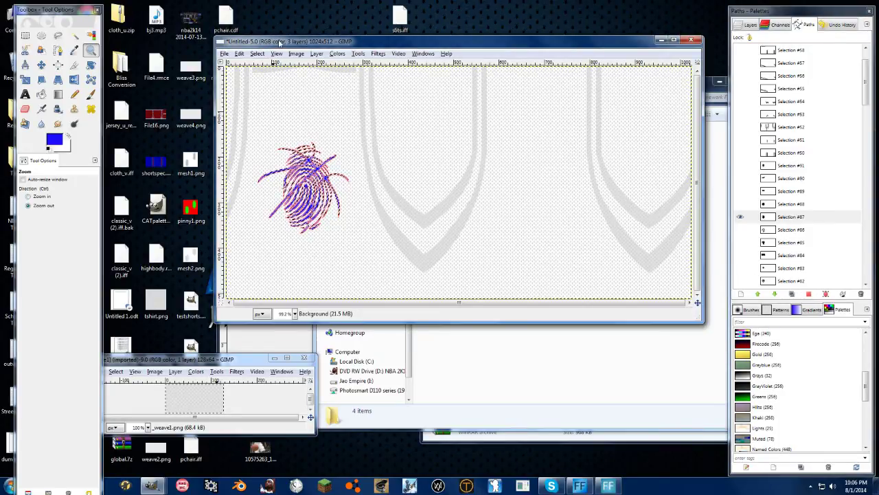
left_click(740, 216)
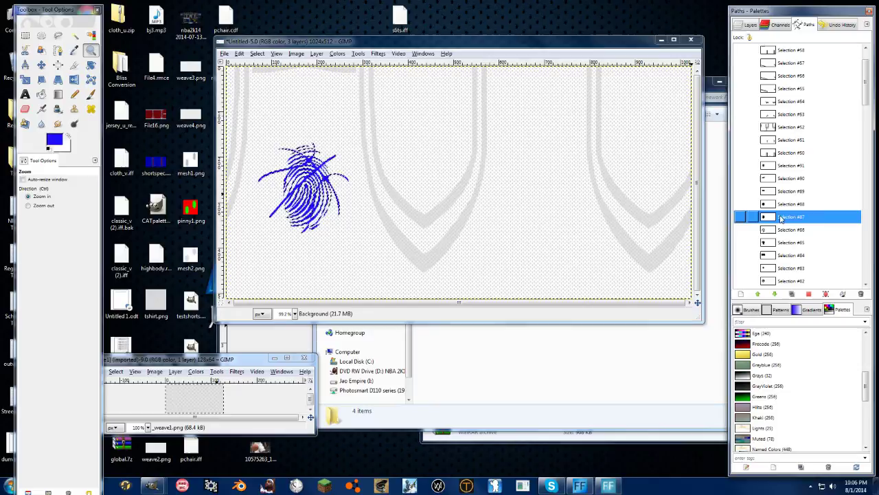
left_click(347, 44)
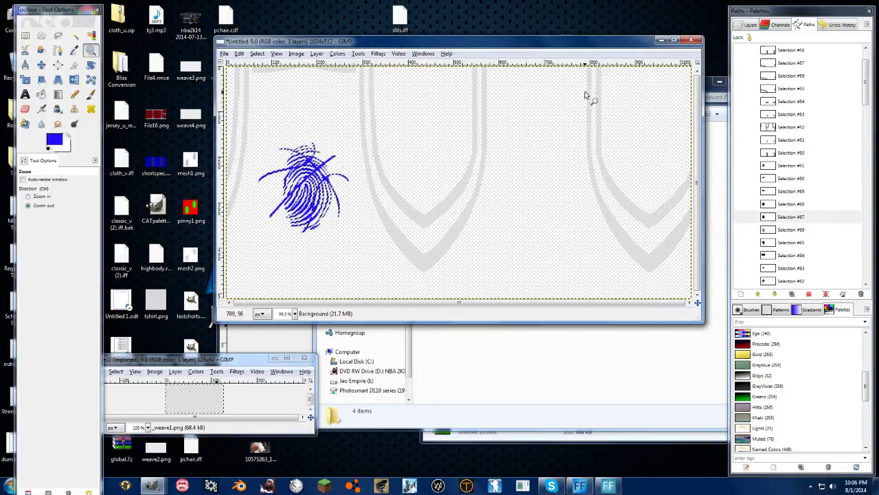
left_click(741, 28)
left_click(742, 293)
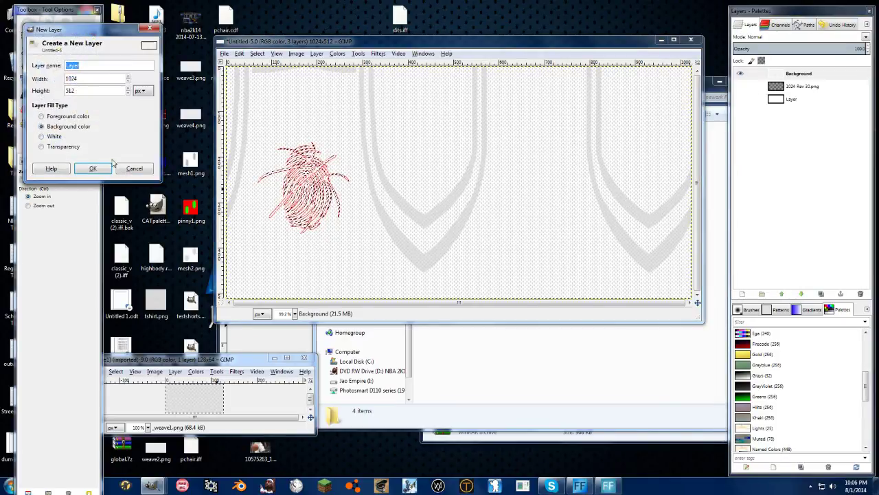
key("Return")
key("ctrl+z")
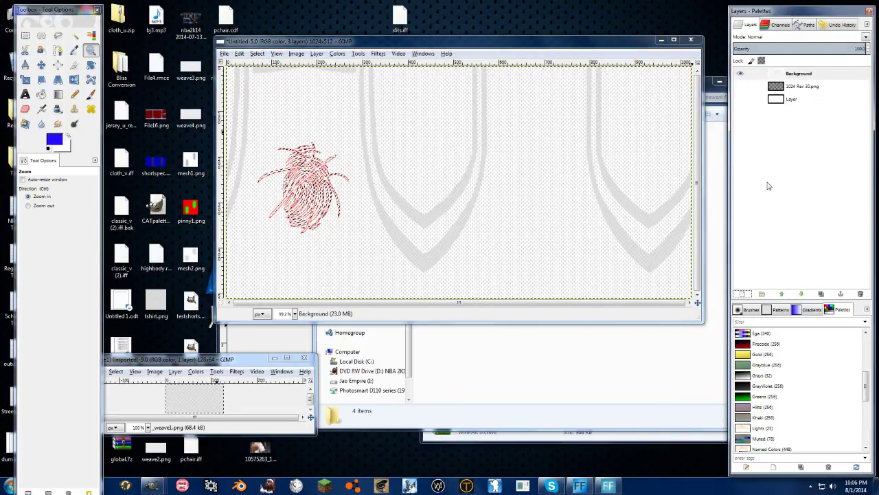
- Create a transparent layer above Background and fill the fingerprint selection with the blue foreground colour on it
left_click(742, 293)
left_click(64, 159)
left_click(92, 178)
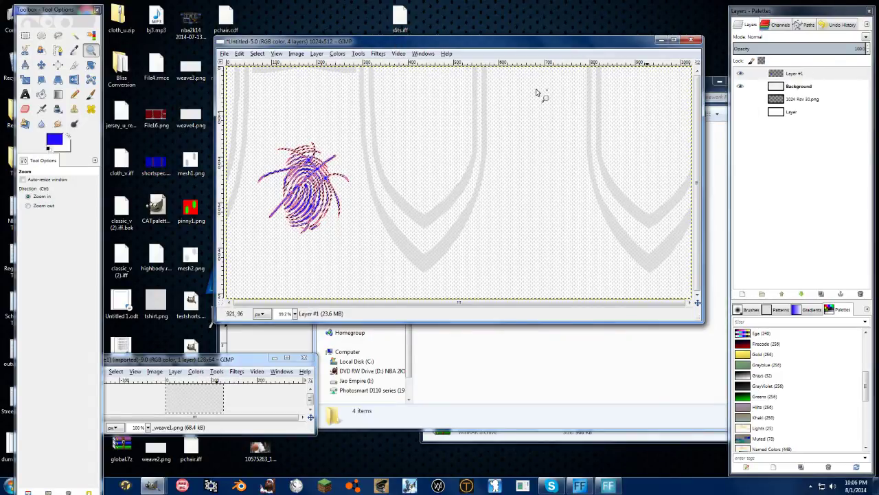
- Hide the Selection #87 path and clear the fingerprint selection to show only the blue artwork
left_click(802, 24)
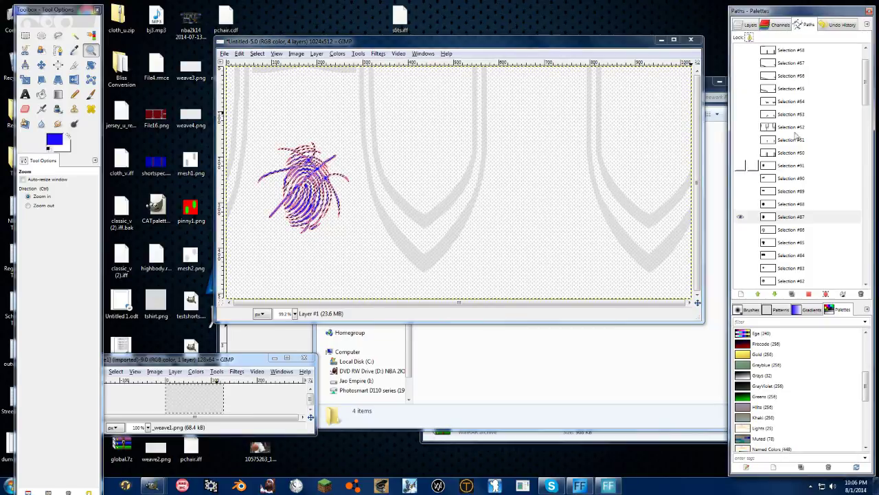
left_click(741, 217)
left_click(748, 25)
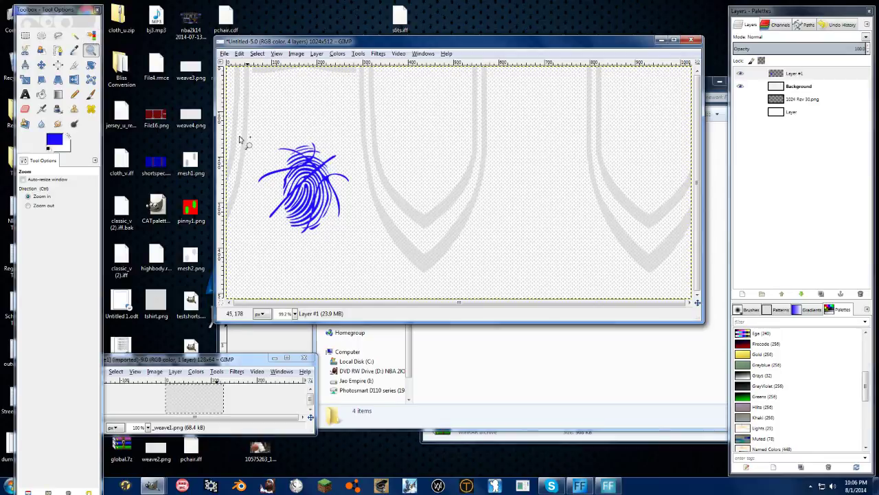
left_click_drag(249, 137, 351, 236)
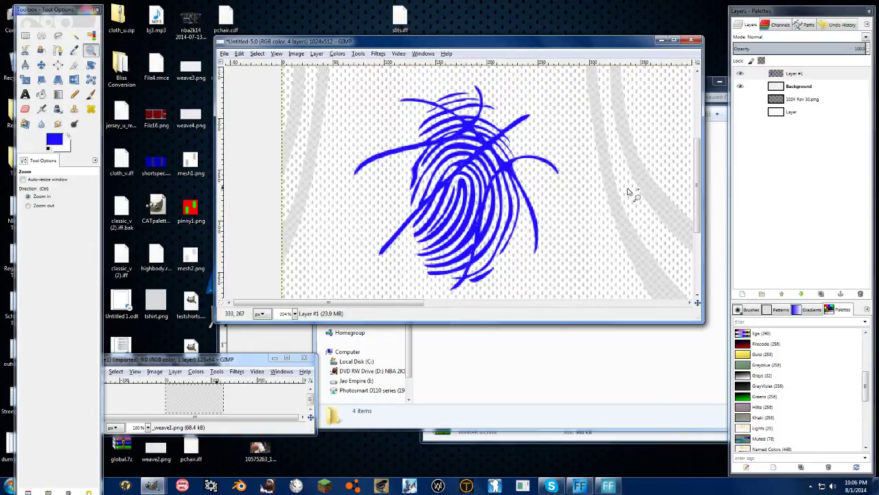
left_click_drag(798, 47, 873, 43)
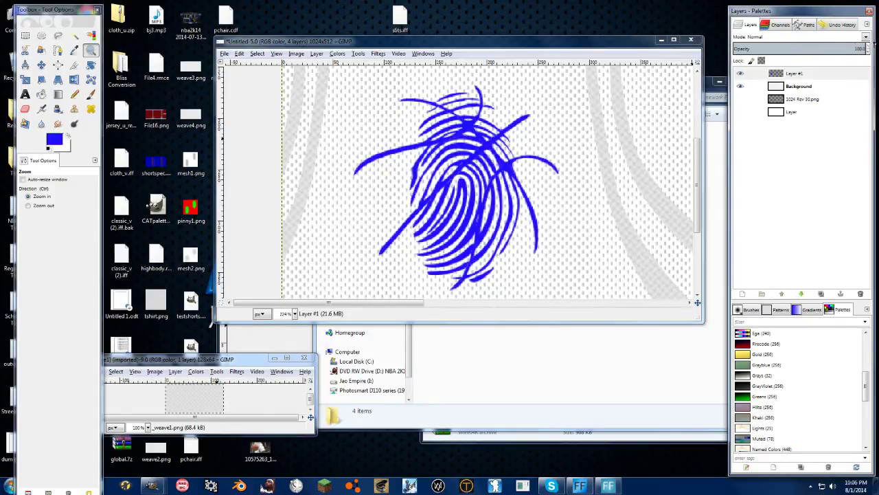
left_click(511, 45)
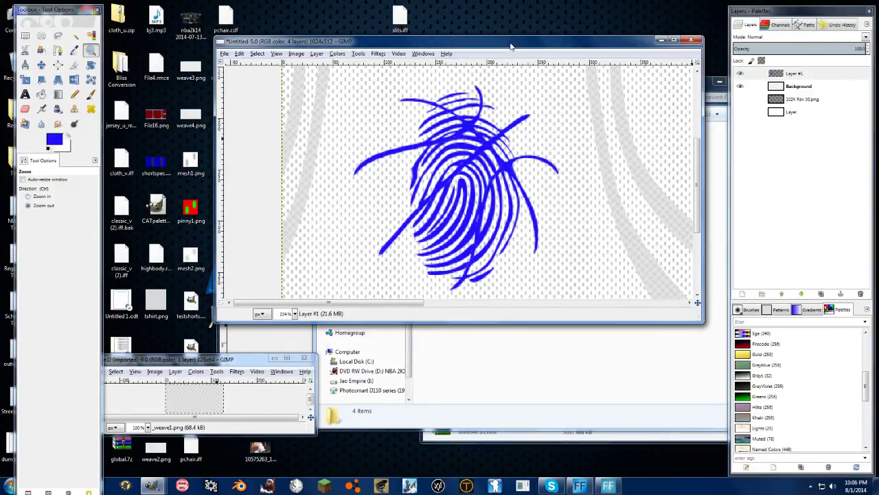
key("shift+ctrl+j")
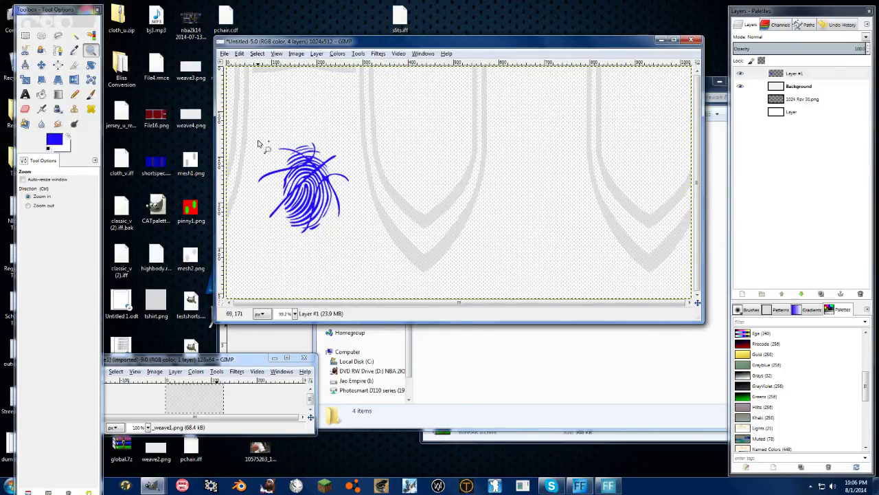
- Switch to Windows Explorer and look through the Generic Normal Map 'Green' Textures folder in the Uniform Creation Package, and return to GIMP
left_click(437, 425)
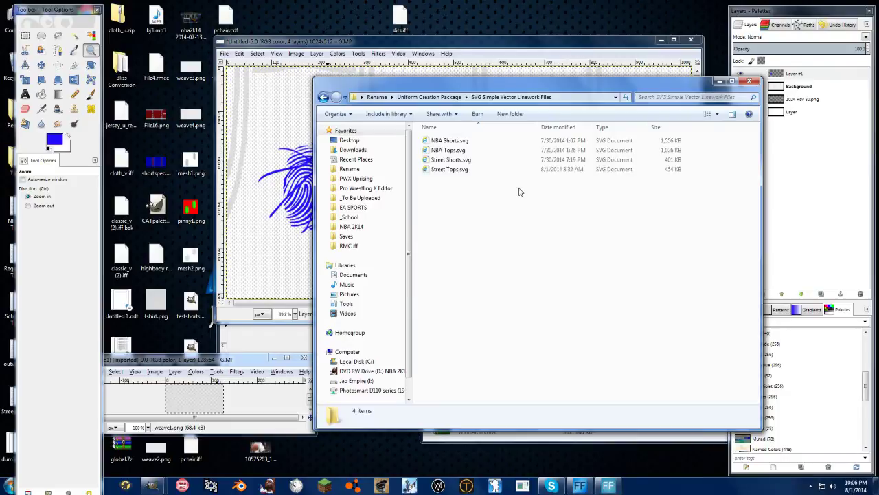
left_click(474, 169)
double_click(467, 150)
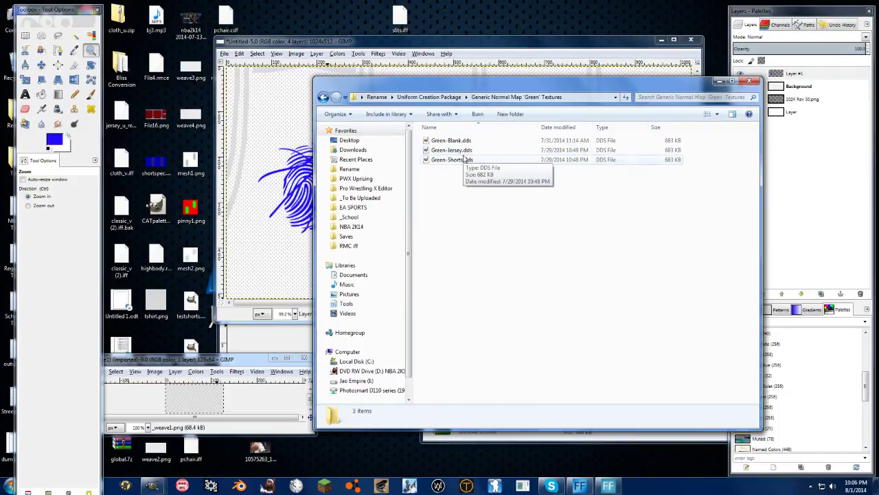
key("BackSpace")
key("Return")
key("BackSpace")
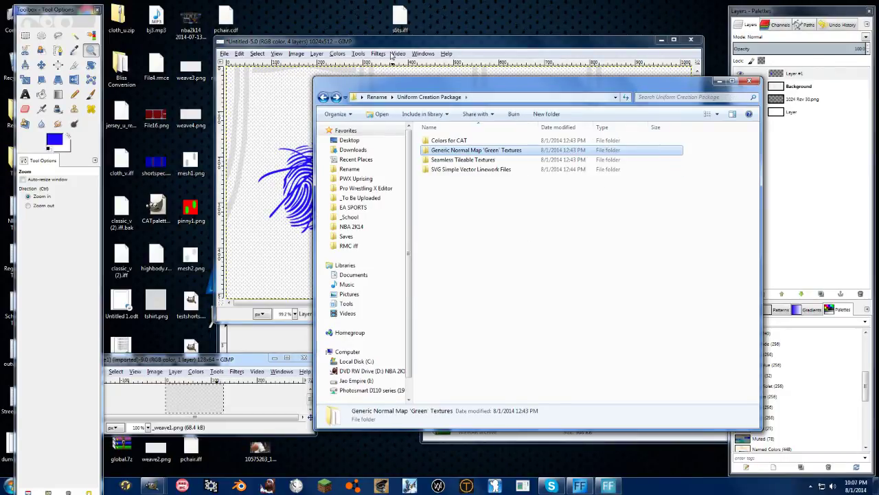
left_click(387, 46)
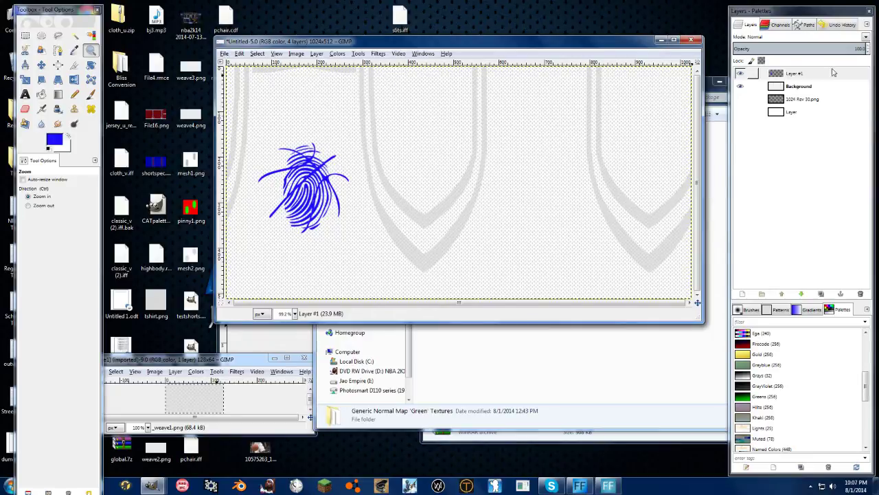
- Create a new layer from the visible artwork and hide the Layer #1 and Background layers beneath it
right_click(802, 77)
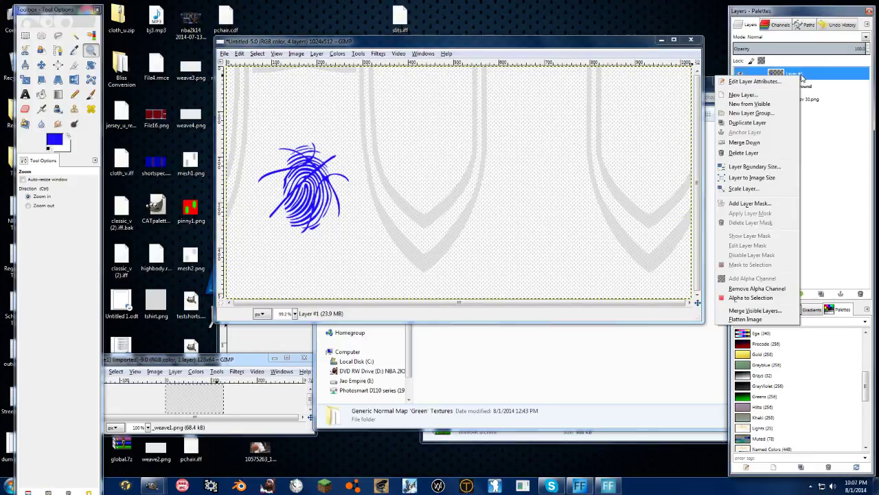
left_click(759, 108)
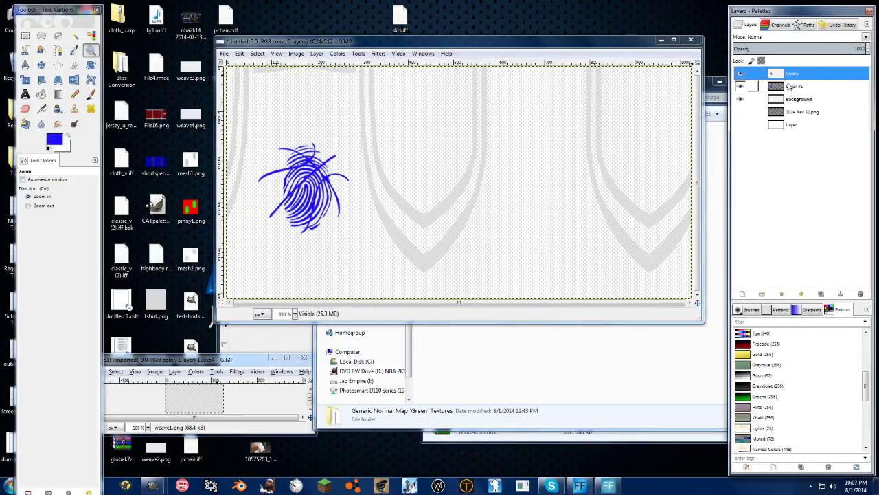
left_click_drag(740, 86, 740, 99)
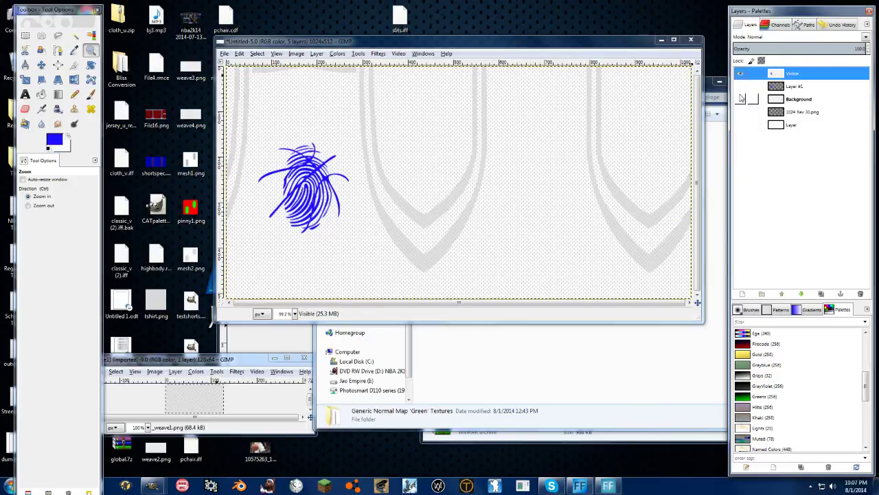
- Add a white (full opacity) layer mask to the Visible layer and show the mask on the canvas
right_click(802, 77)
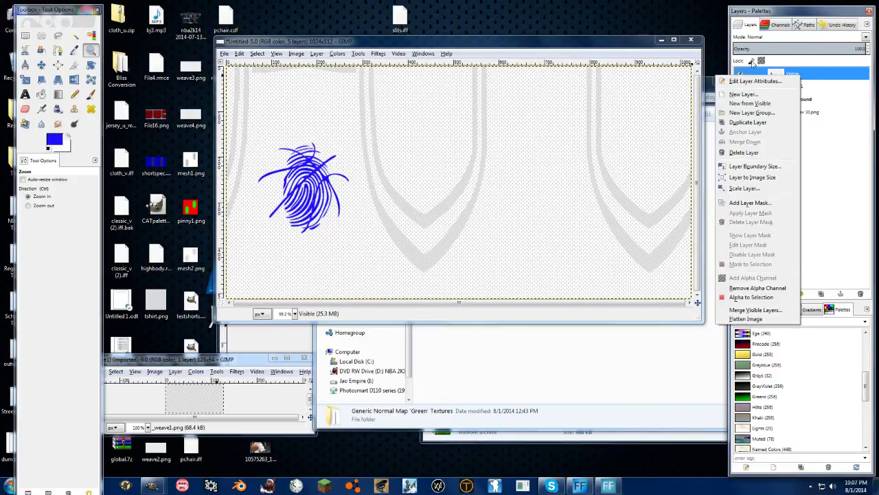
left_click(750, 202)
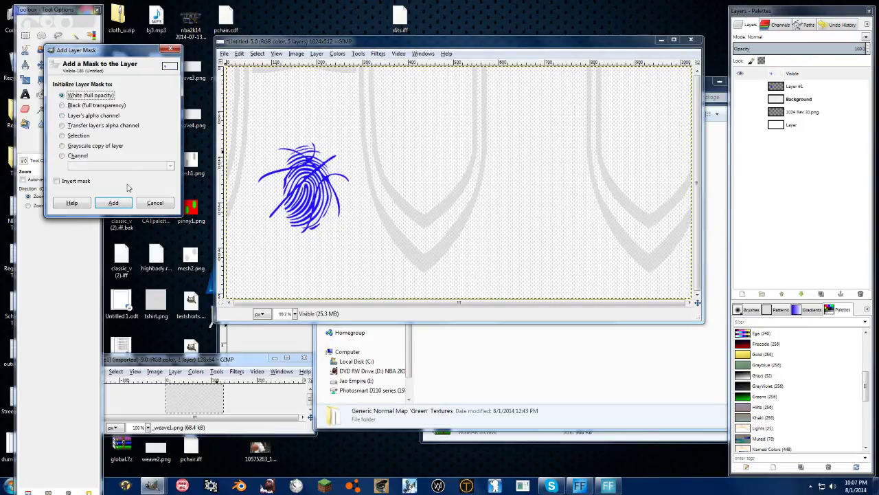
left_click(114, 203)
right_click(799, 74)
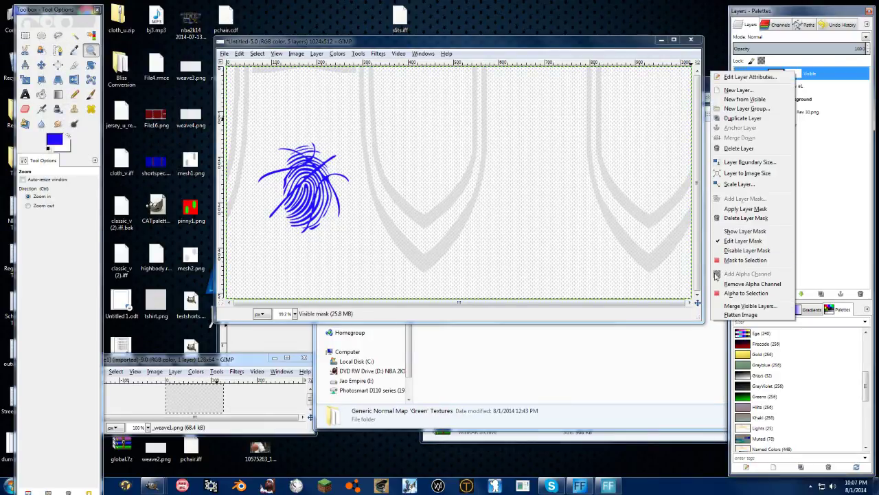
left_click(735, 240)
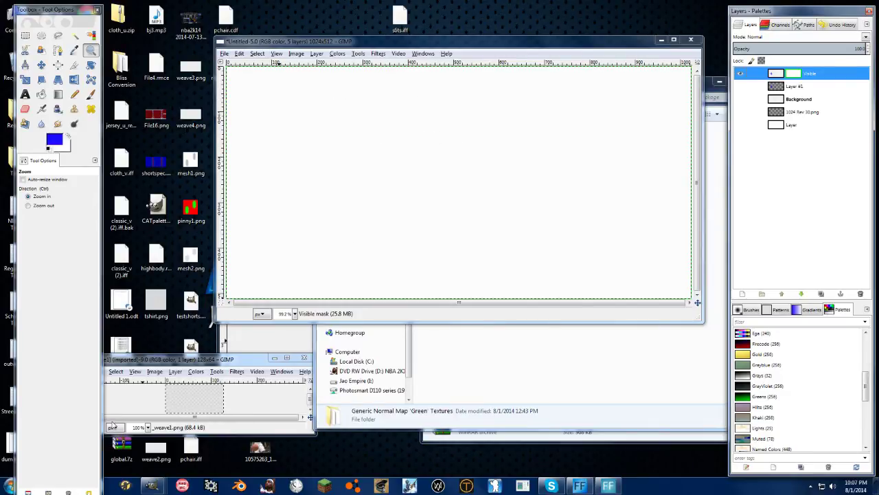
- Pick the grey swatch from the CATpalette.xcf image as the foreground colour
mouse_move(152, 486)
left_click(50, 440)
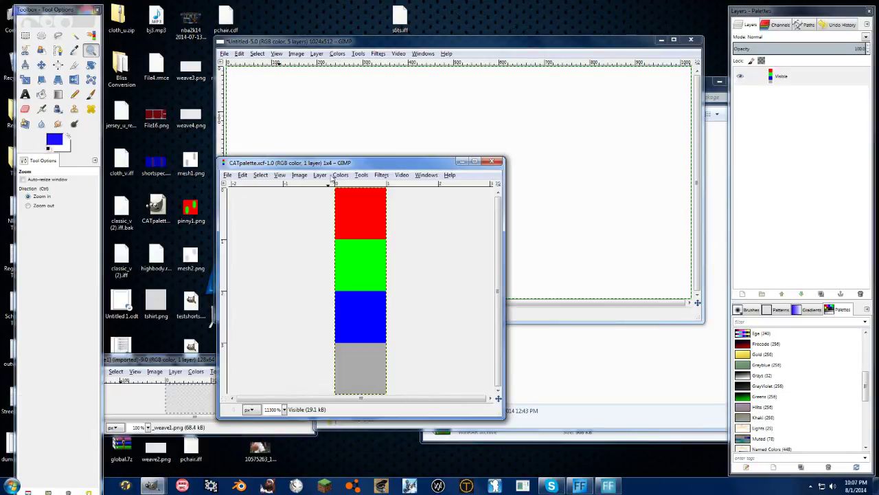
left_click_drag(314, 163, 107, 61)
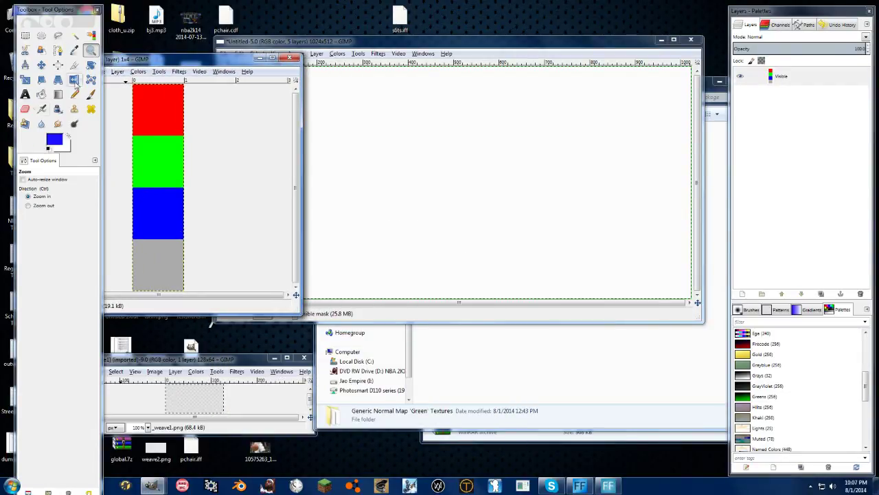
left_click(74, 51)
left_click(148, 251)
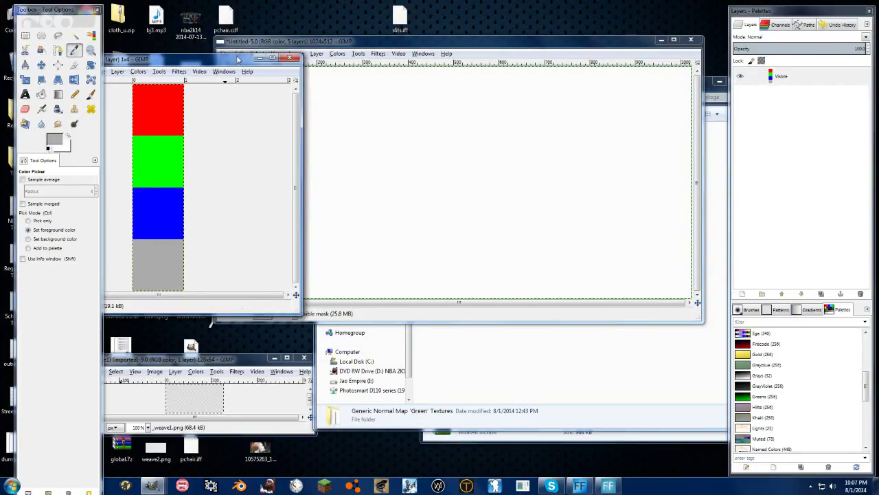
- Fill the Visible layer's mask with the picked grey in the uniform image
left_click(275, 43)
key("shift+b")
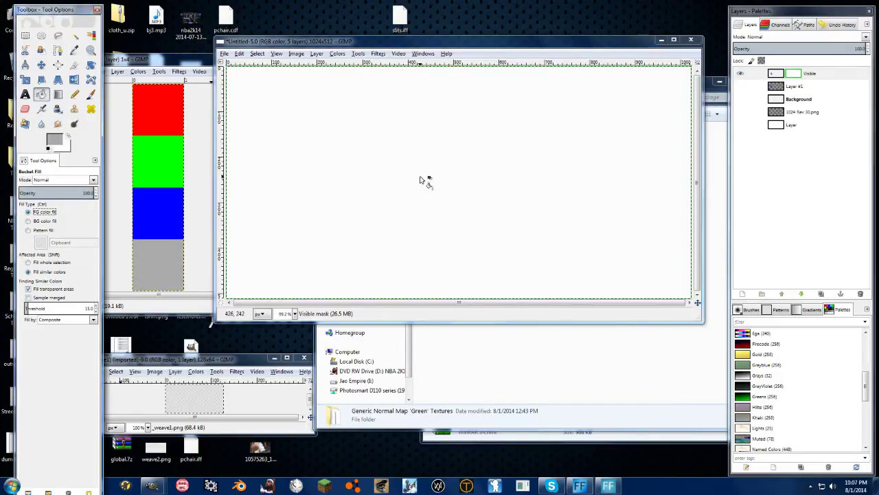
left_click(421, 182)
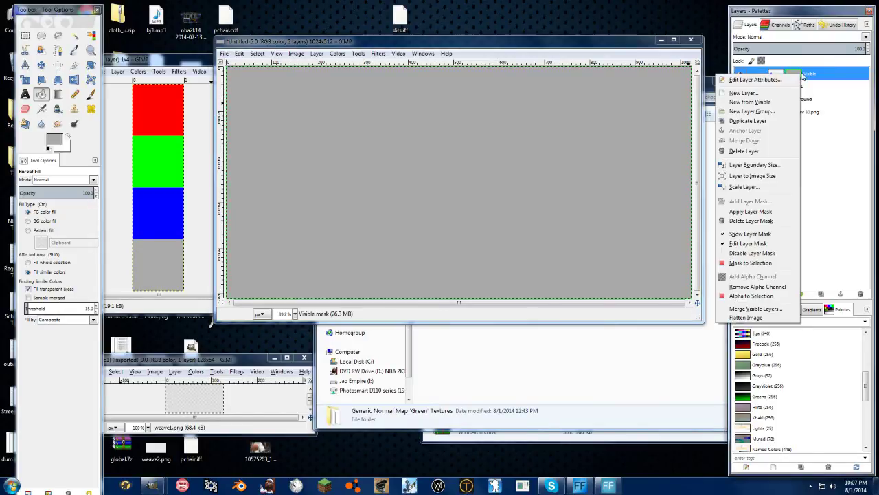
- Apply the grey mask to the Visible layer to make the artwork semi-transparent, and inspect the mesh texture up close
left_click(752, 213)
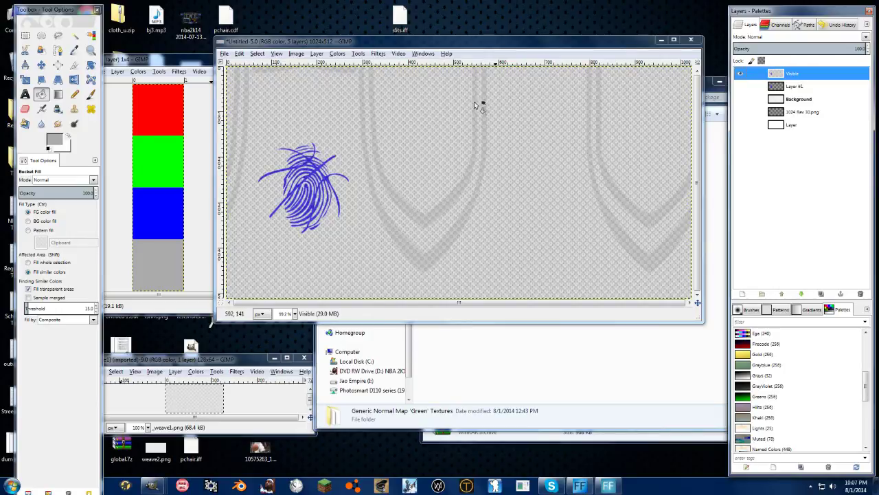
key("z")
left_click(491, 229)
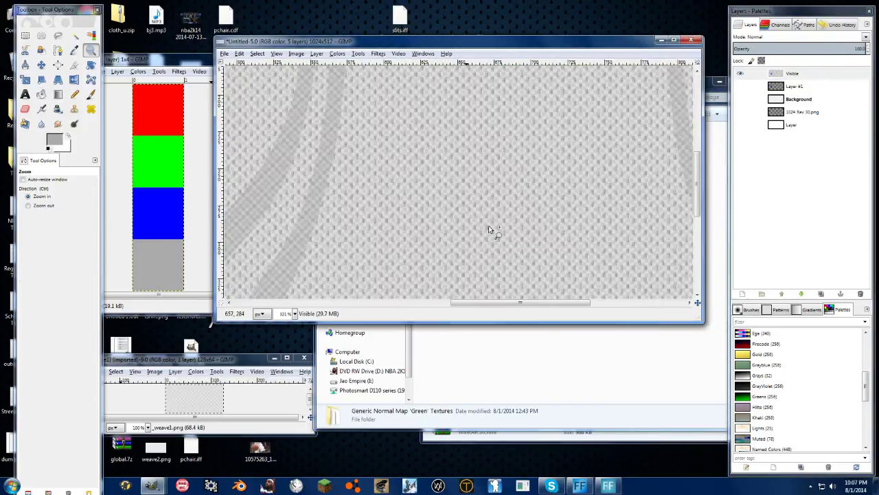
left_click(445, 233)
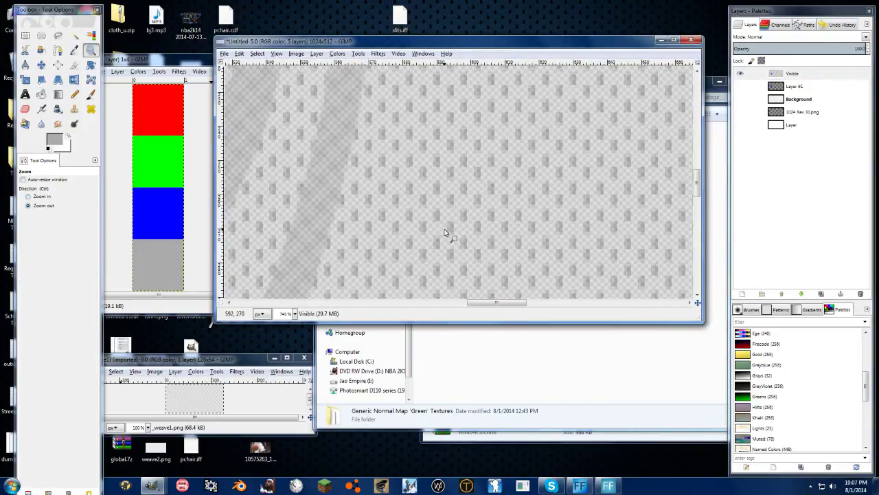
key("ctrl+shift+j")
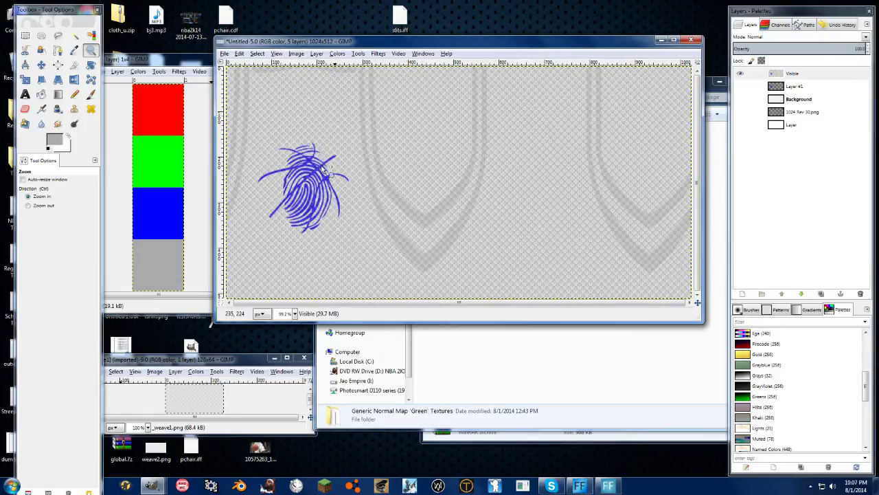
- Export the uniform image to the Desktop's Temp folder as Untitled.dds
left_click(223, 54)
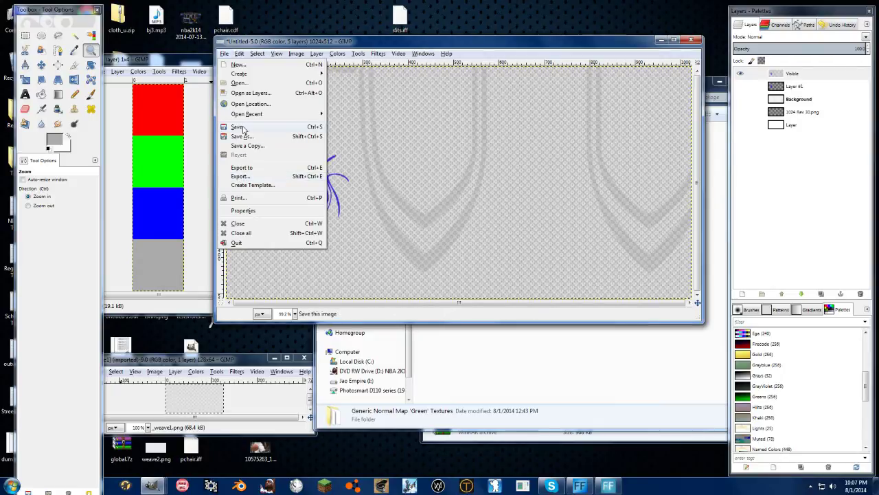
left_click(245, 177)
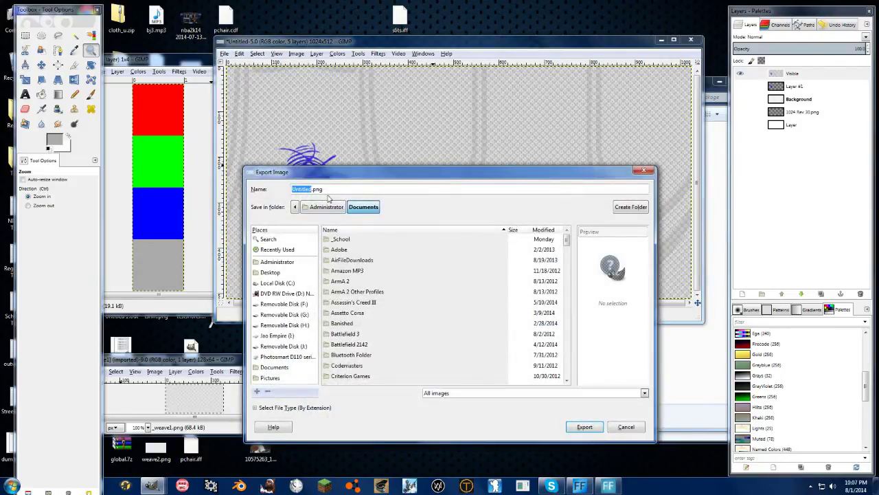
left_click(272, 273)
double_click(338, 260)
left_click(340, 188)
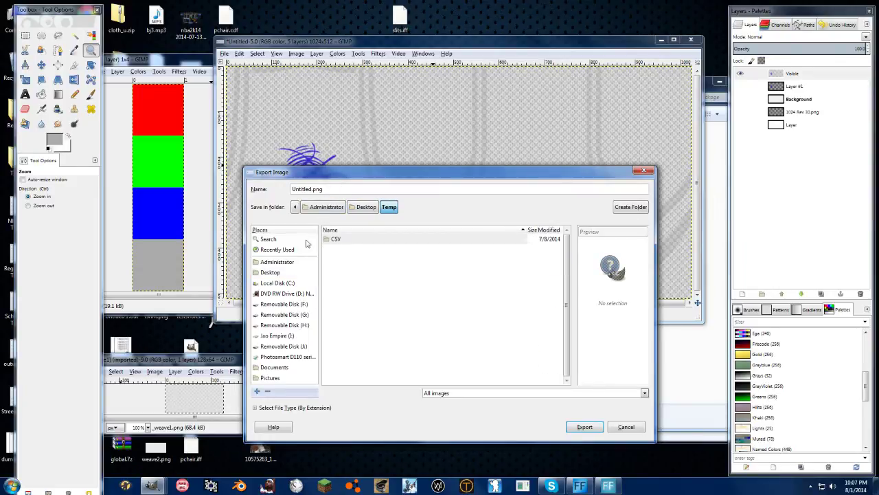
double_click(303, 189)
left_click(326, 188, "shift")
left_click(326, 189)
key("BackSpace")
key("BackSpace")
key("BackSpace")
type("dd")
key("Return")
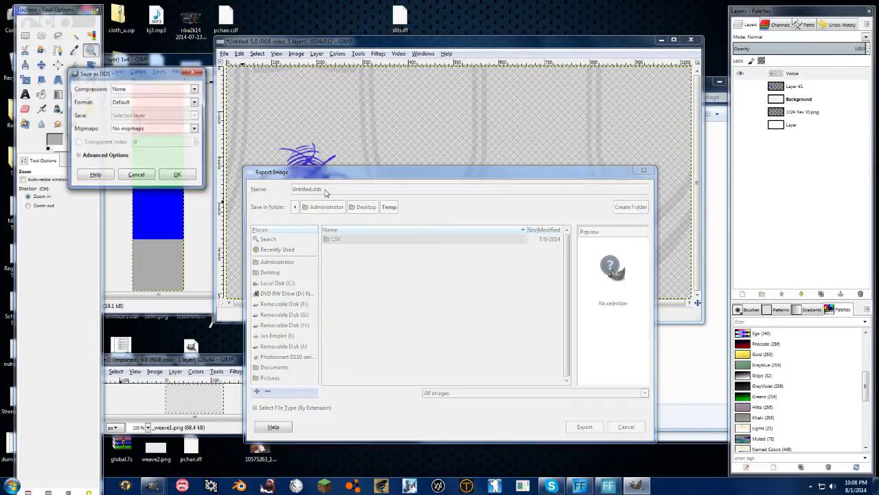
- Save the DDS with BC3 / DXT5 compression and generated mipmaps
left_click(136, 93)
left_click(128, 130)
left_click(128, 129)
left_click(137, 151)
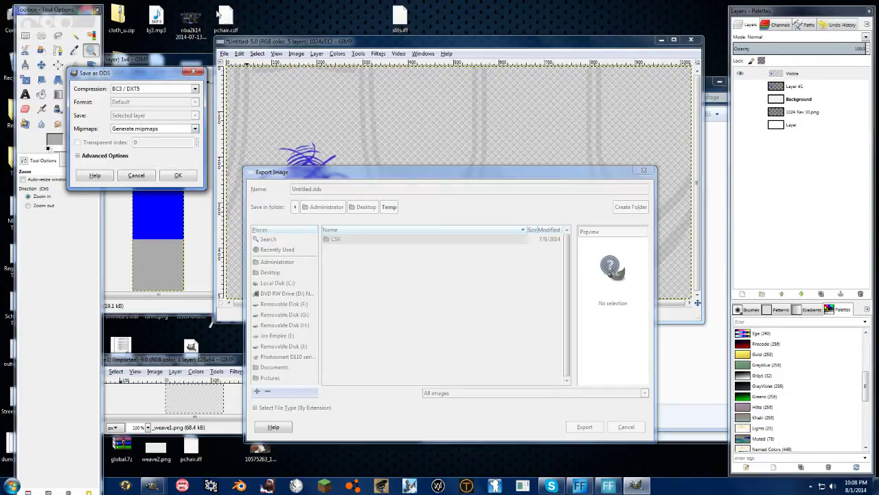
left_click(177, 177)
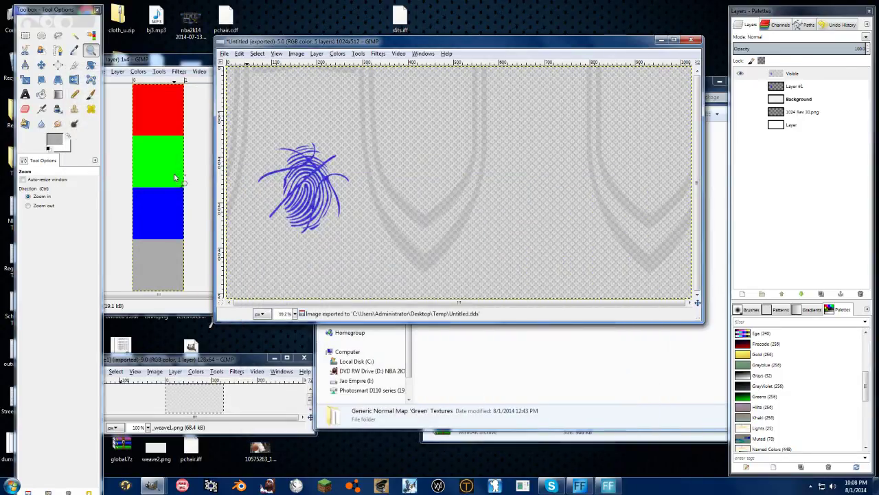
- Transfer the exported Untitled.dds from the Desktop's Temp folder into the Uniform Creation Package folder in Windows Explorer
left_click(495, 375)
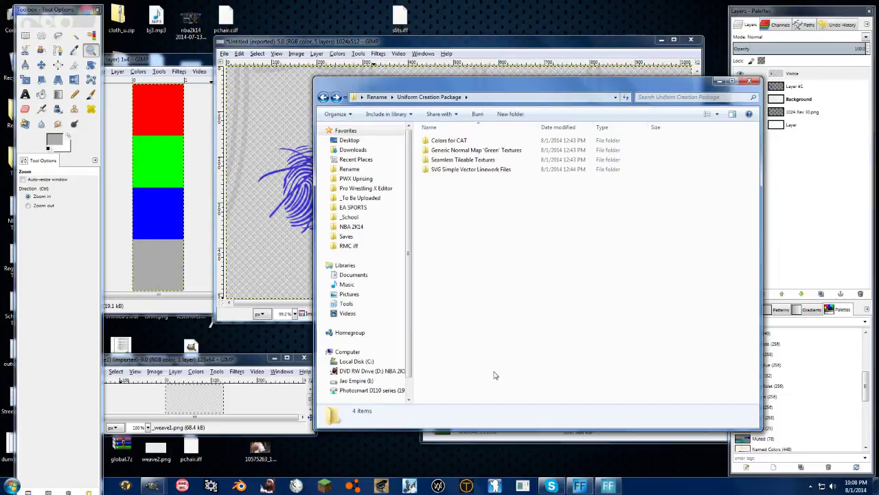
left_click(876, 487)
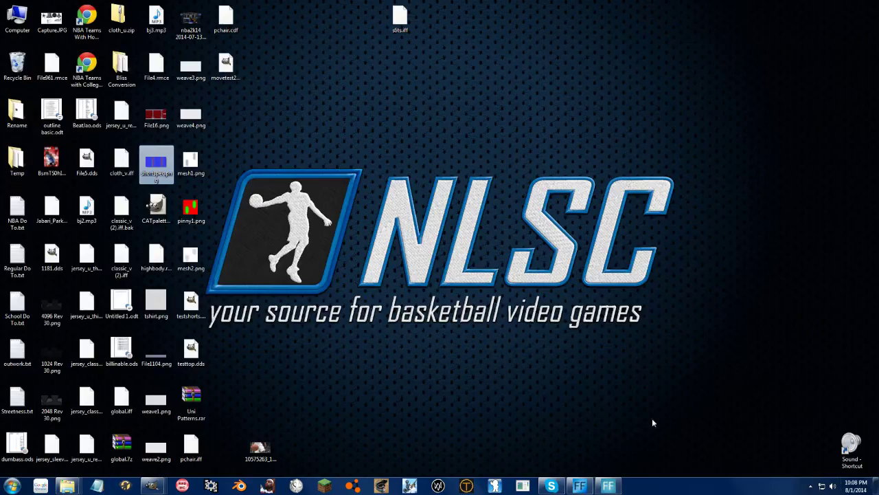
double_click(17, 161)
left_click(501, 334)
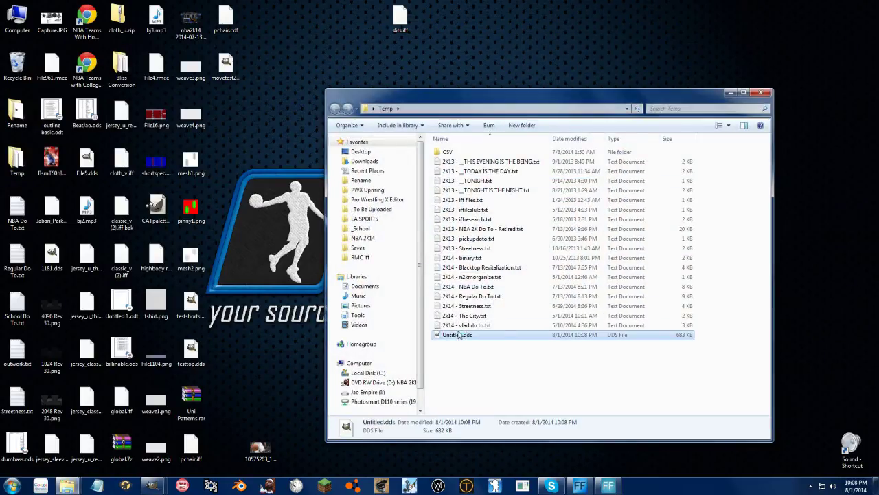
left_click(761, 92)
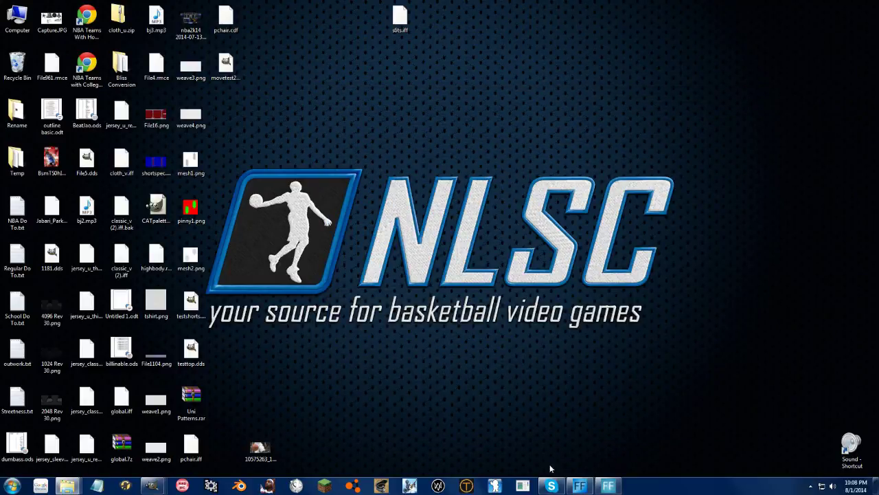
mouse_move(67, 487)
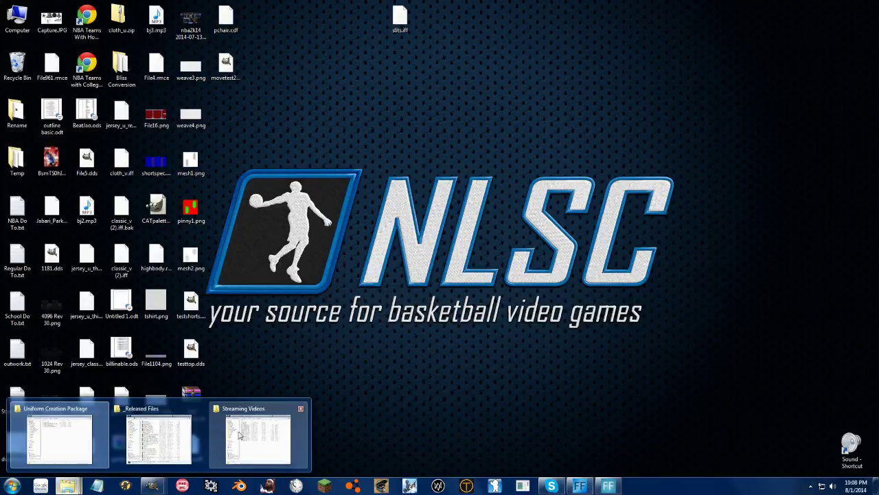
mouse_move(265, 431)
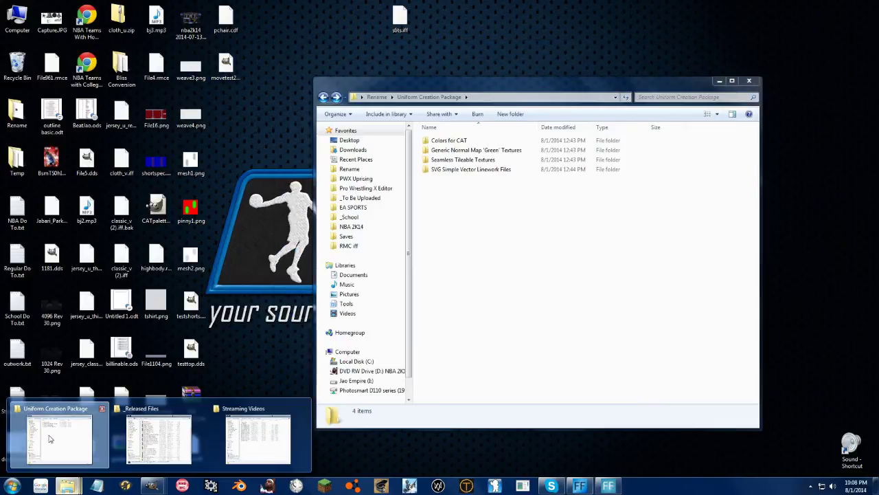
left_click(59, 437)
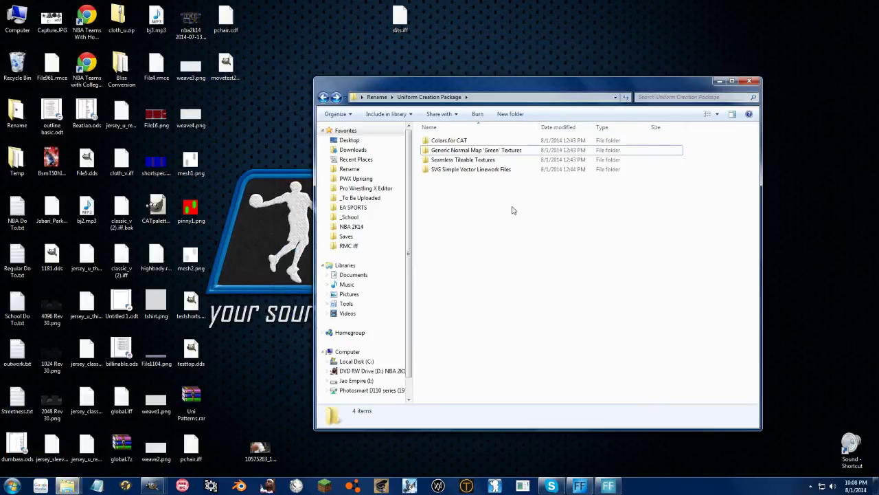
- Open Untitled.dds in GIMP to check the exported texture, close it, and return to the layered uniform image
double_click(447, 179)
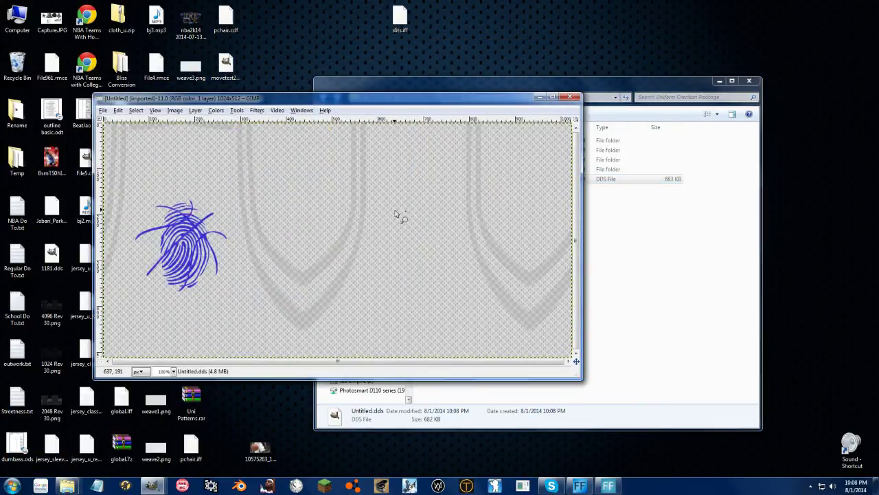
left_click(570, 97)
mouse_move(152, 485)
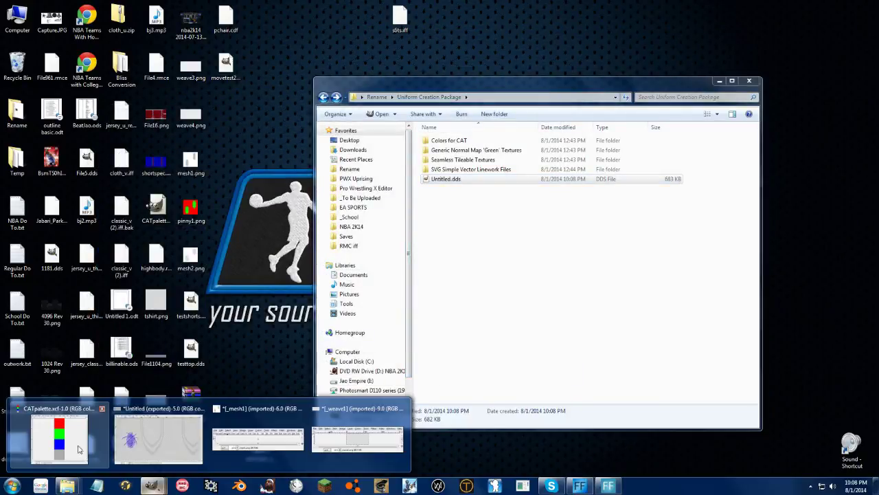
left_click(158, 447)
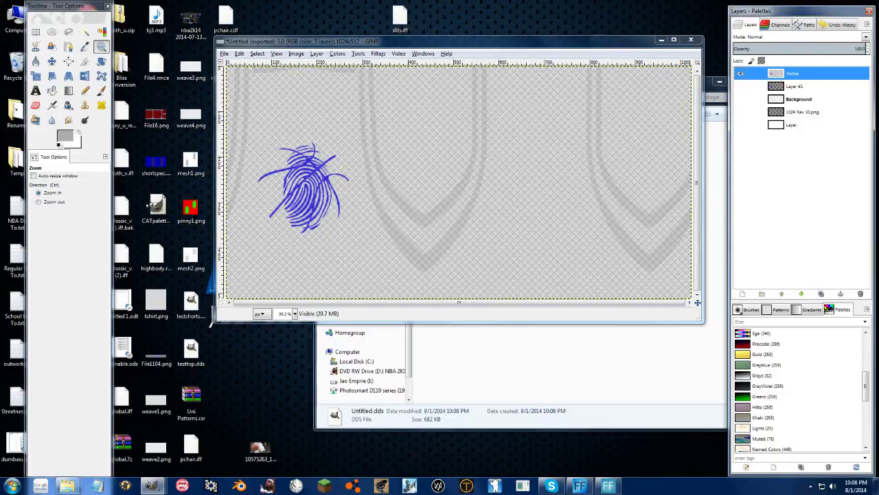
- Colorify the Visible layer with red
left_click(336, 54)
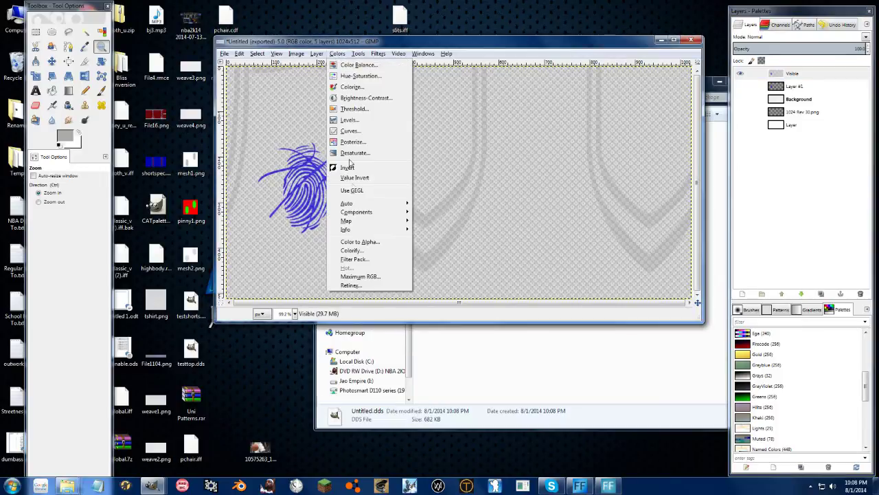
left_click(354, 251)
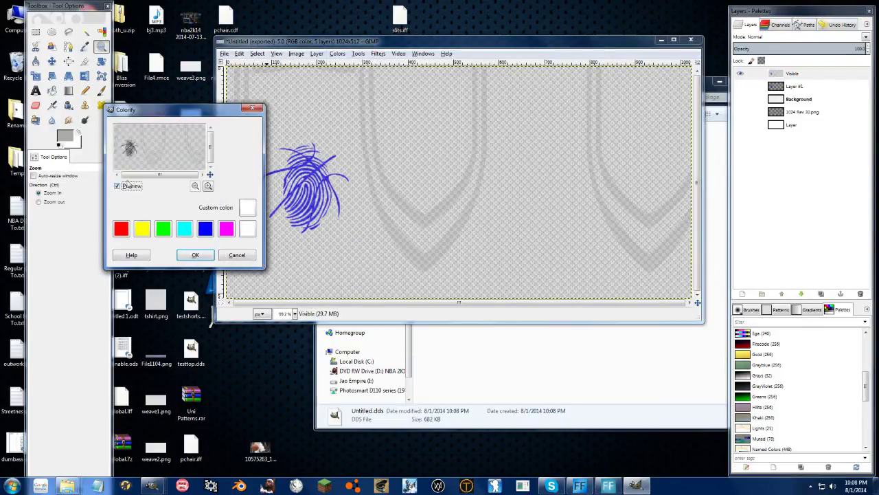
left_click(126, 229)
left_click(197, 256)
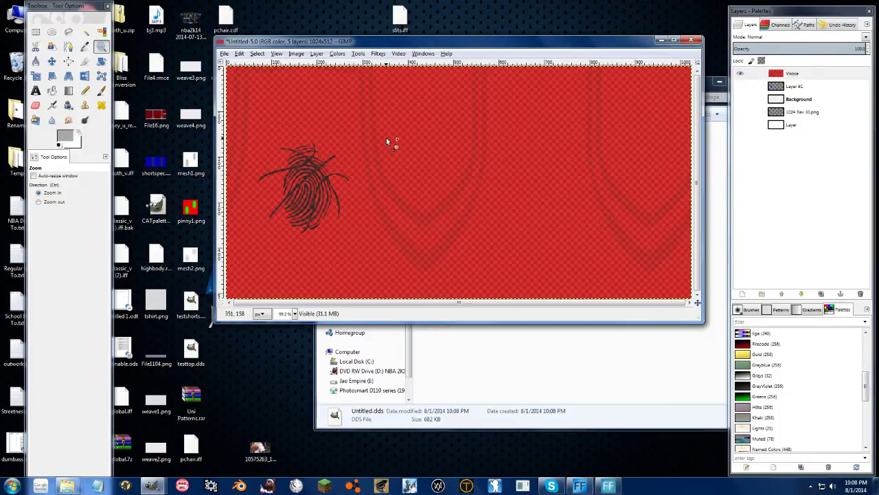
- Move Layer #1 above the Visible layer and make the fingerprint artwork visible
left_click_drag(753, 86, 747, 73)
left_click(740, 74)
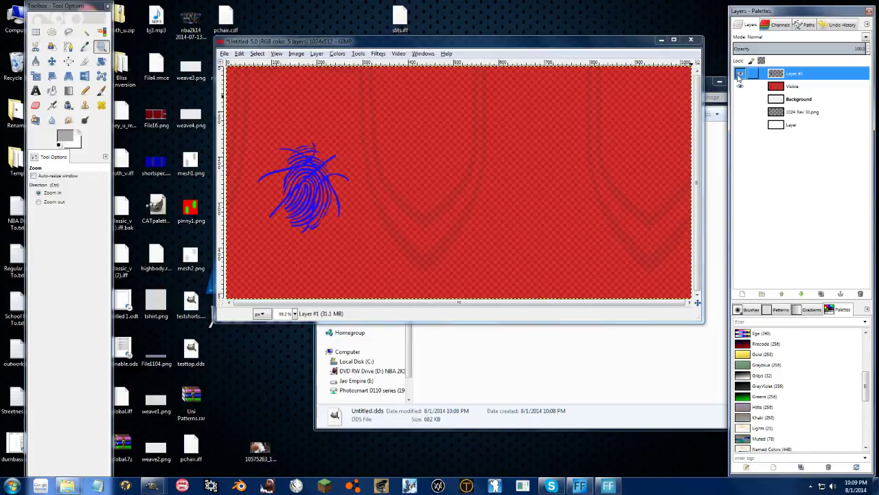
left_click_drag(362, 44, 325, 54)
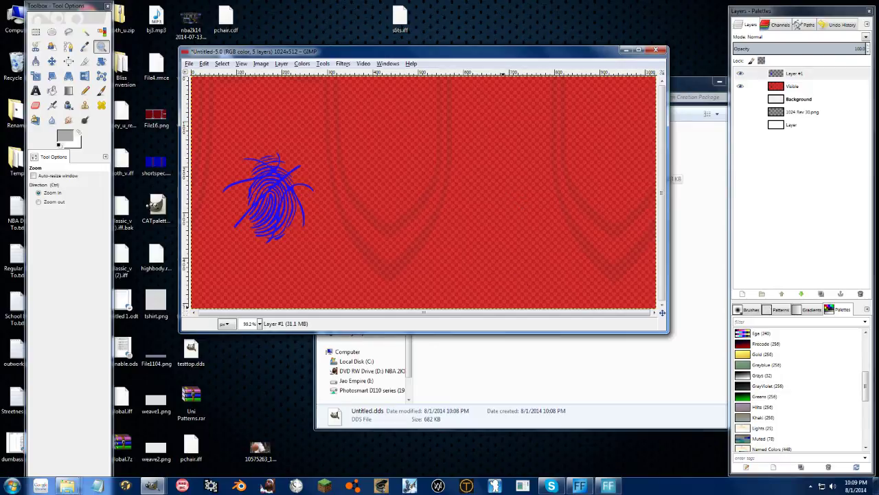
- Look through the Seamless Tileable Textures folder for alternative weave patterns and return to the uniform image
left_click(463, 393)
double_click(552, 165)
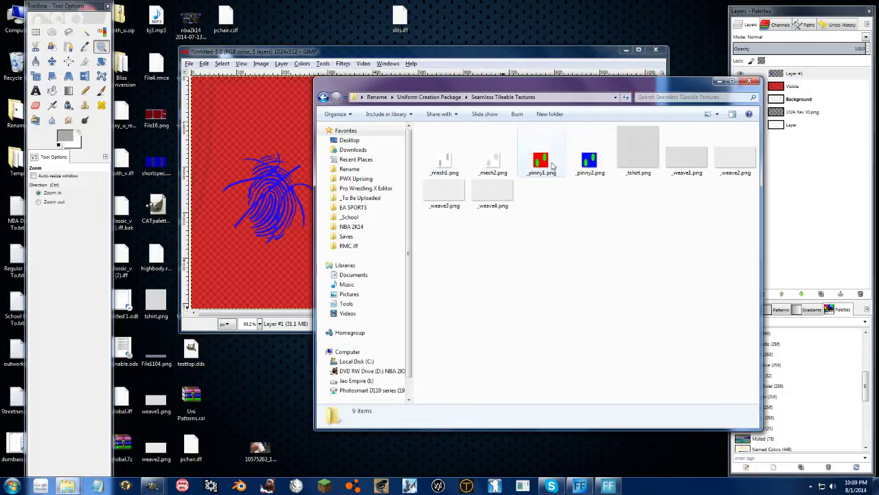
left_click(683, 164)
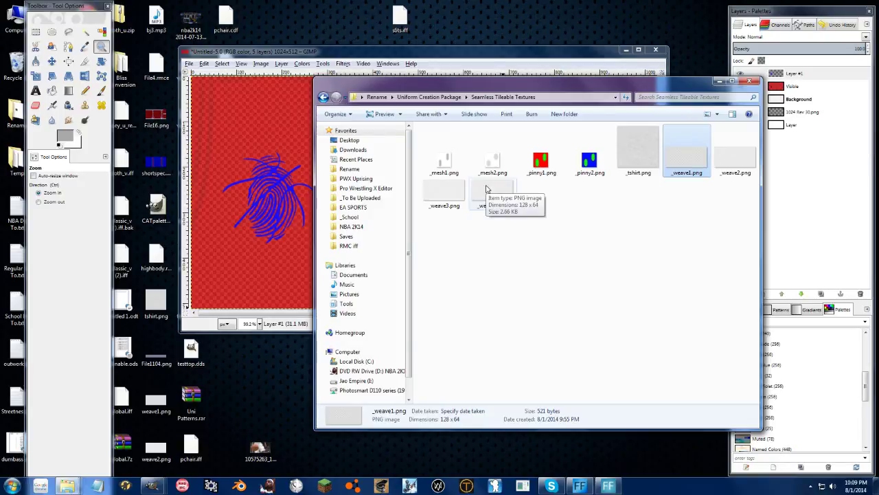
left_click(300, 48)
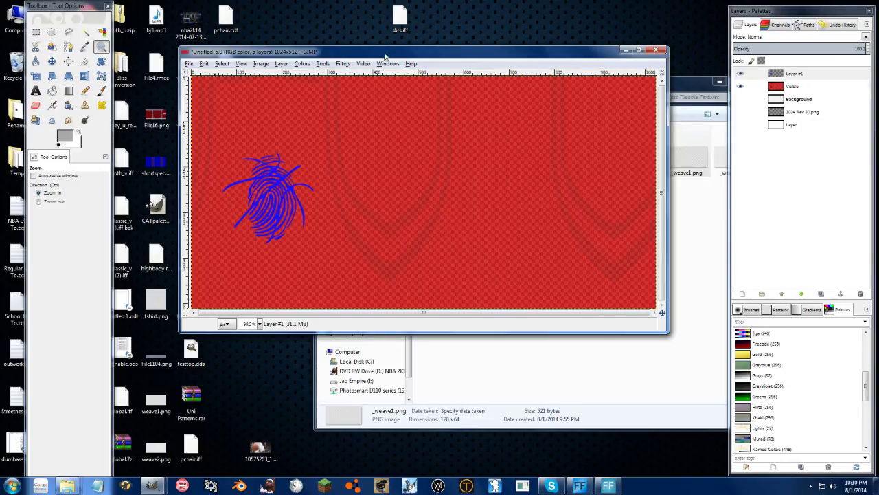
- Shift the hue of the blues on Layer #1 with Hue-Saturation to turn the fingerprint yellow
left_click(322, 63)
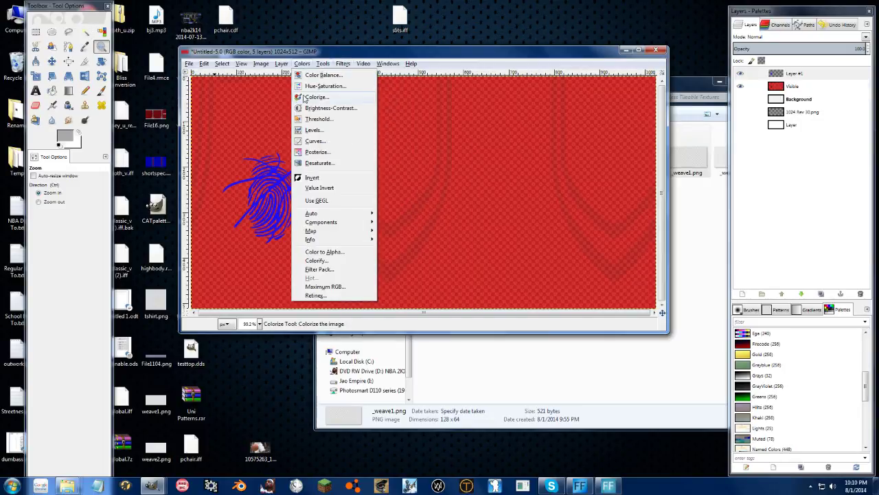
left_click(328, 86)
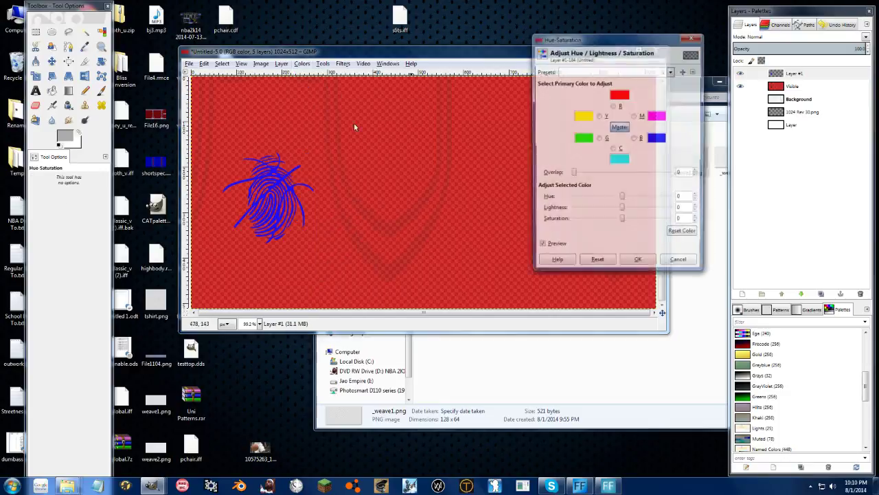
left_click(635, 139)
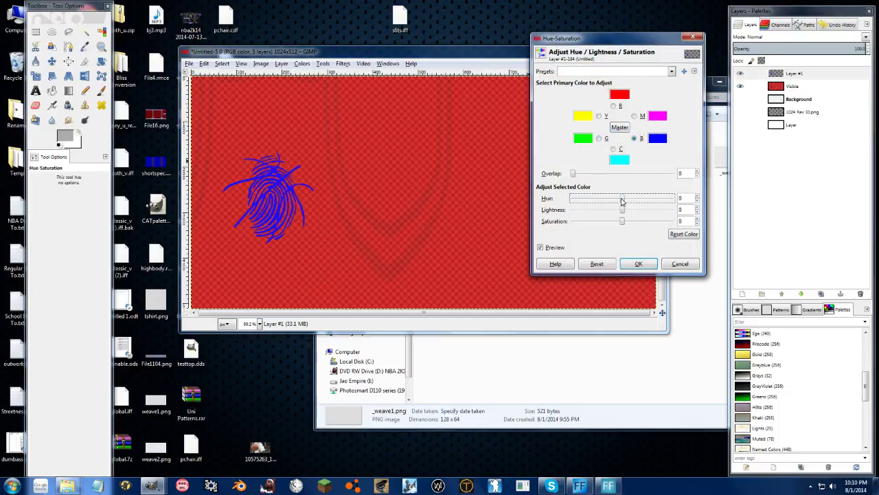
left_click_drag(621, 199, 573, 198)
left_click(638, 264)
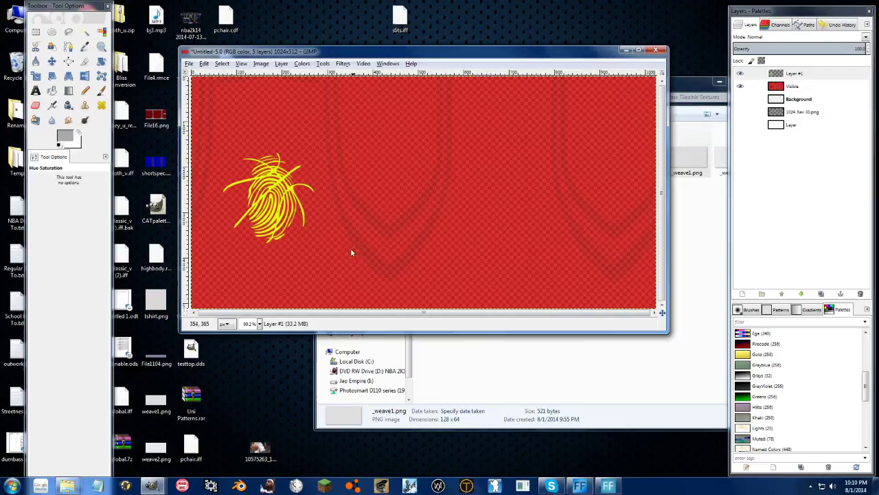